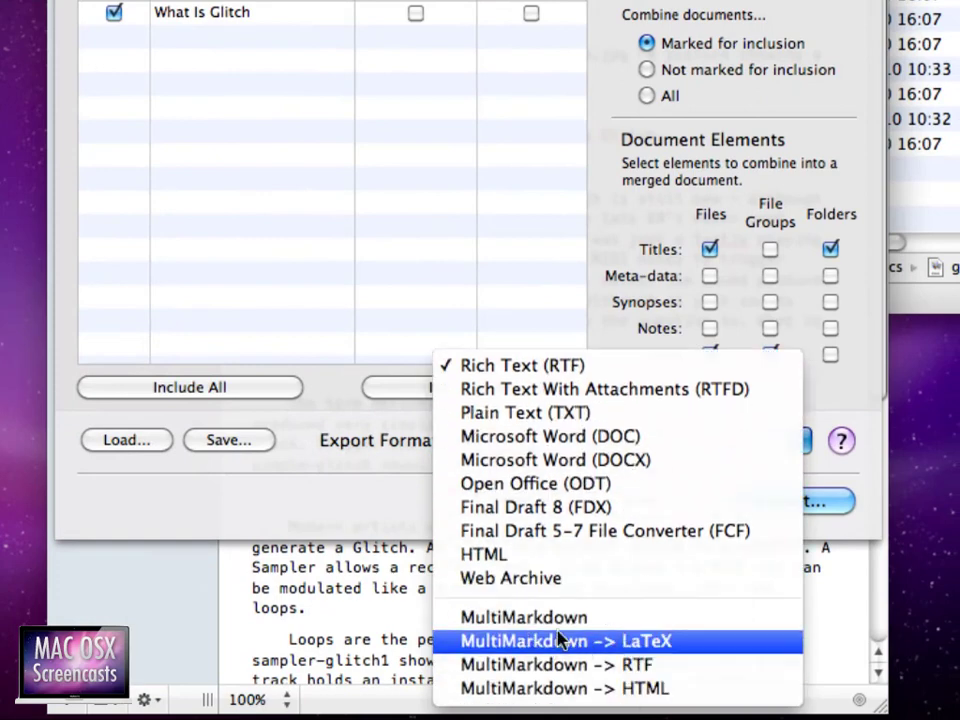
Choose MultiMarkdown -> LaTeX as the export format and set the Proposal folder as destination.
click(702, 651)
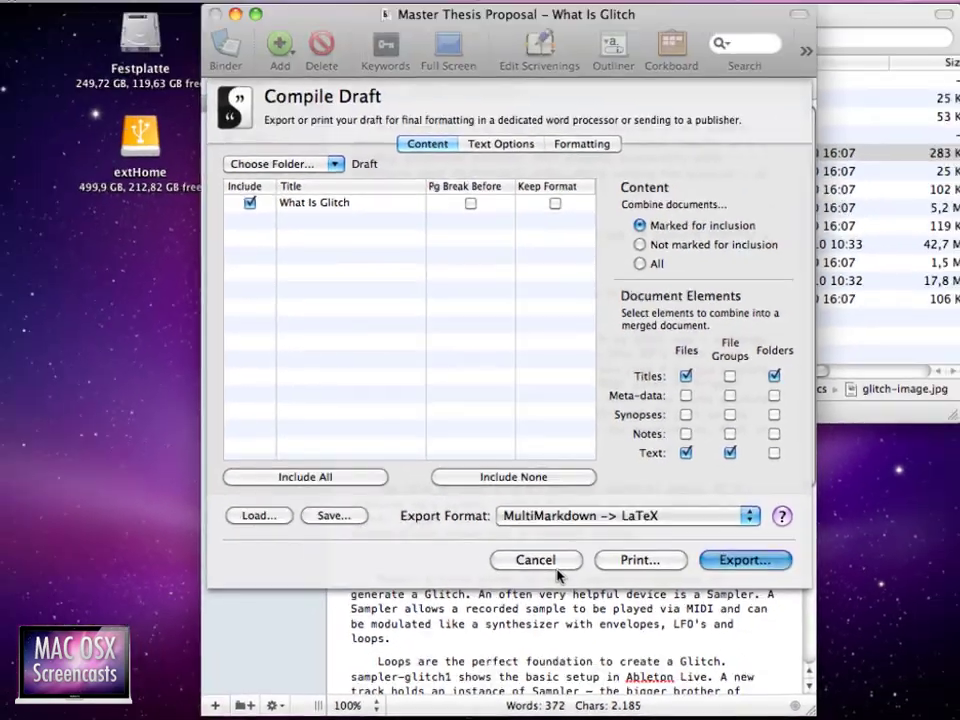
key(Return)
click(812, 258)
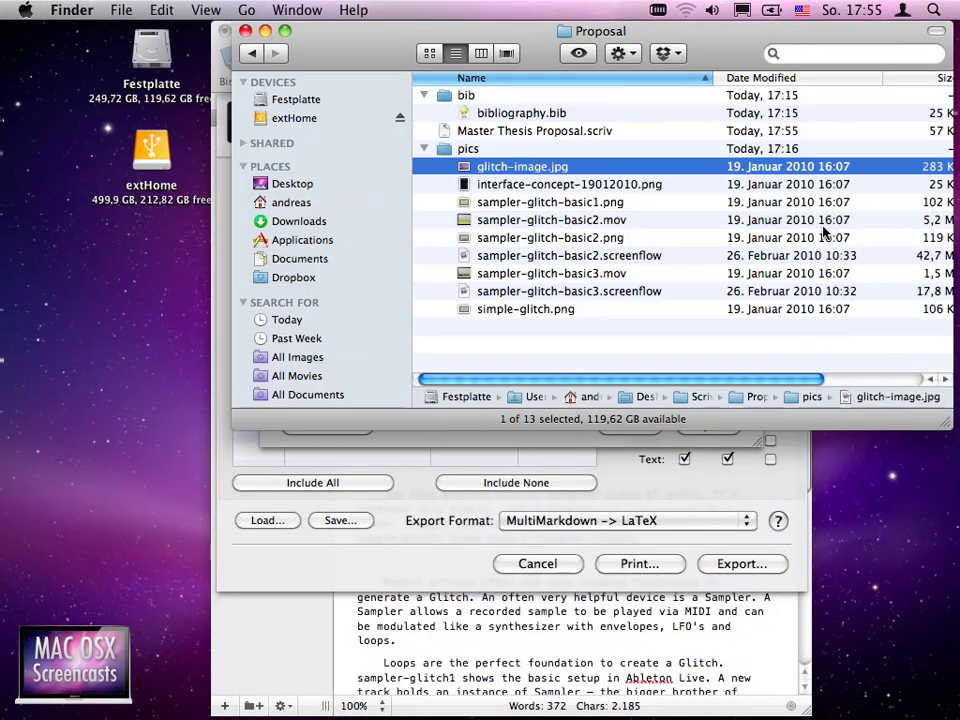
drag(572, 37, 556, 242)
key(super+Tab)
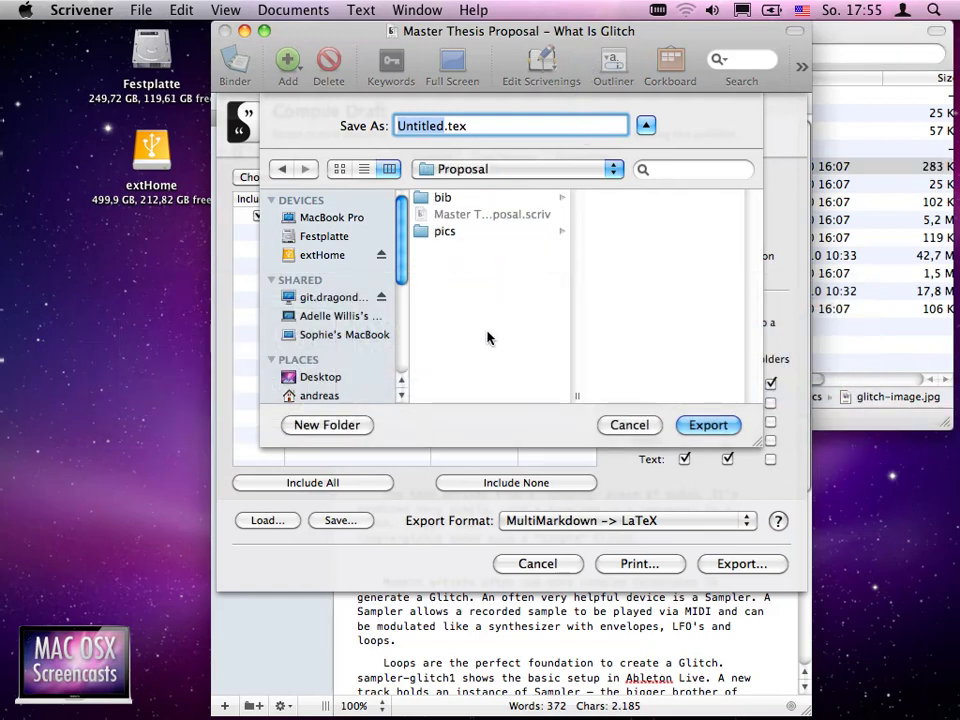
Export as 'Master Thesis Proposal.tex' and open the file in TextMate.
click(486, 214)
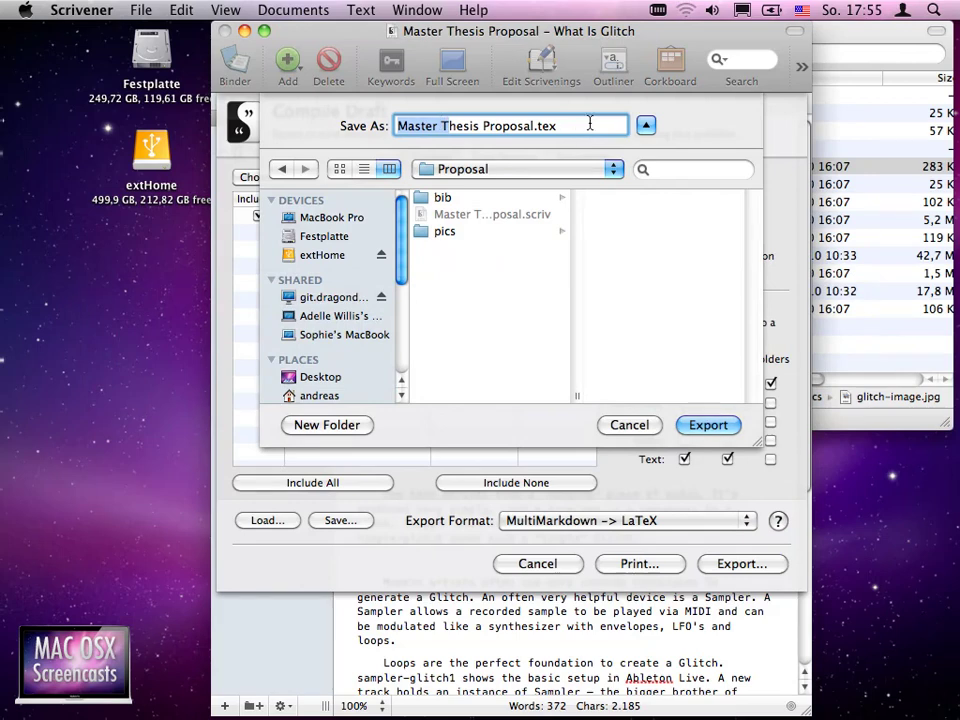
click(705, 425)
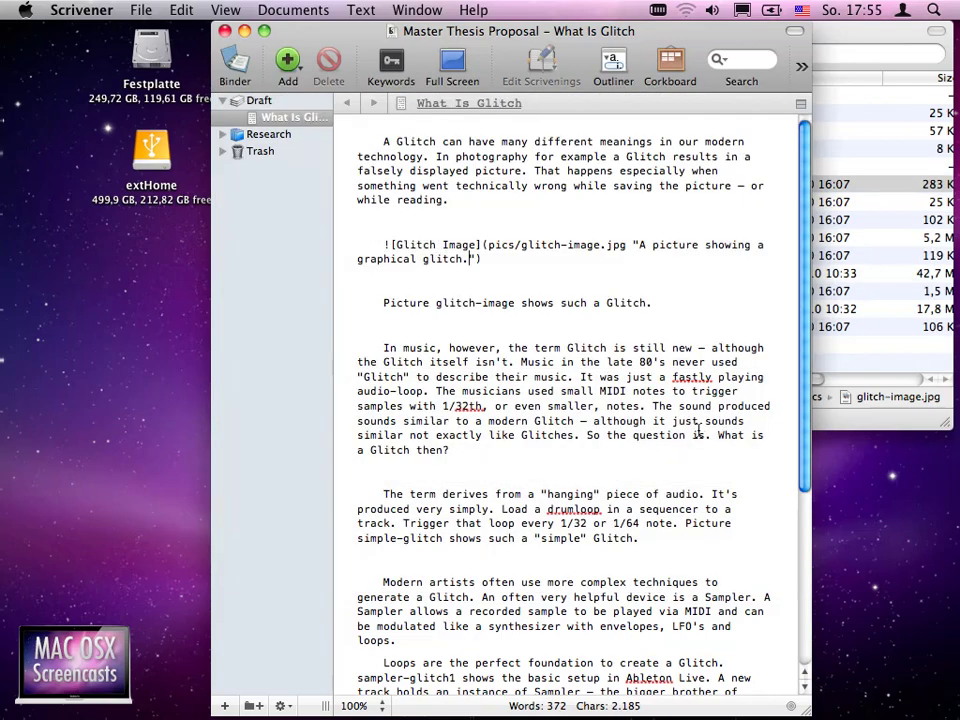
key(super+Tab)
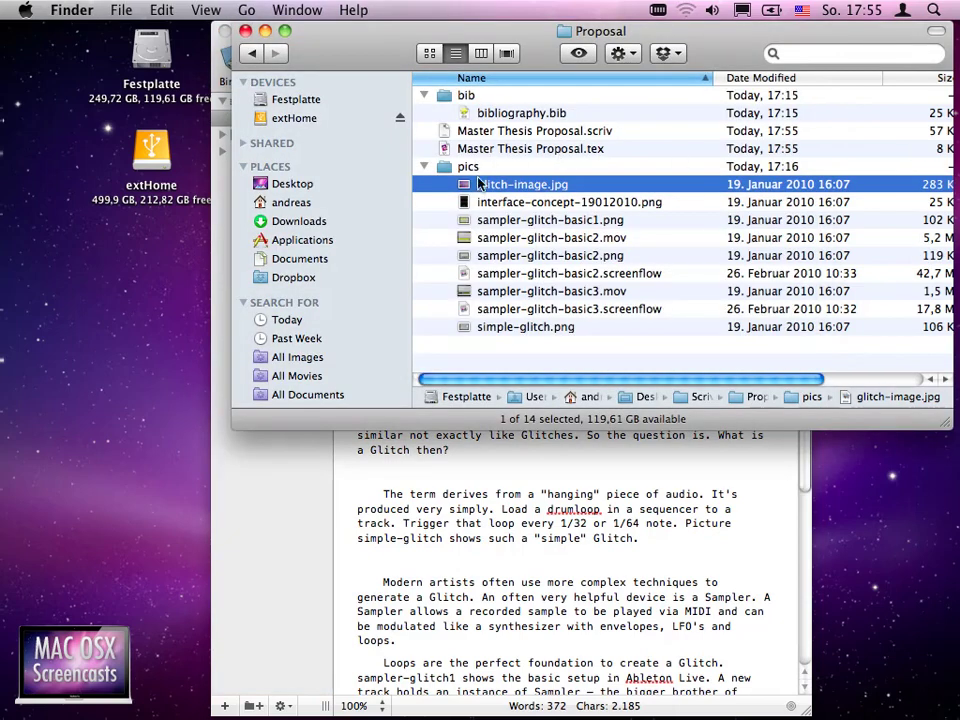
double_click(514, 152)
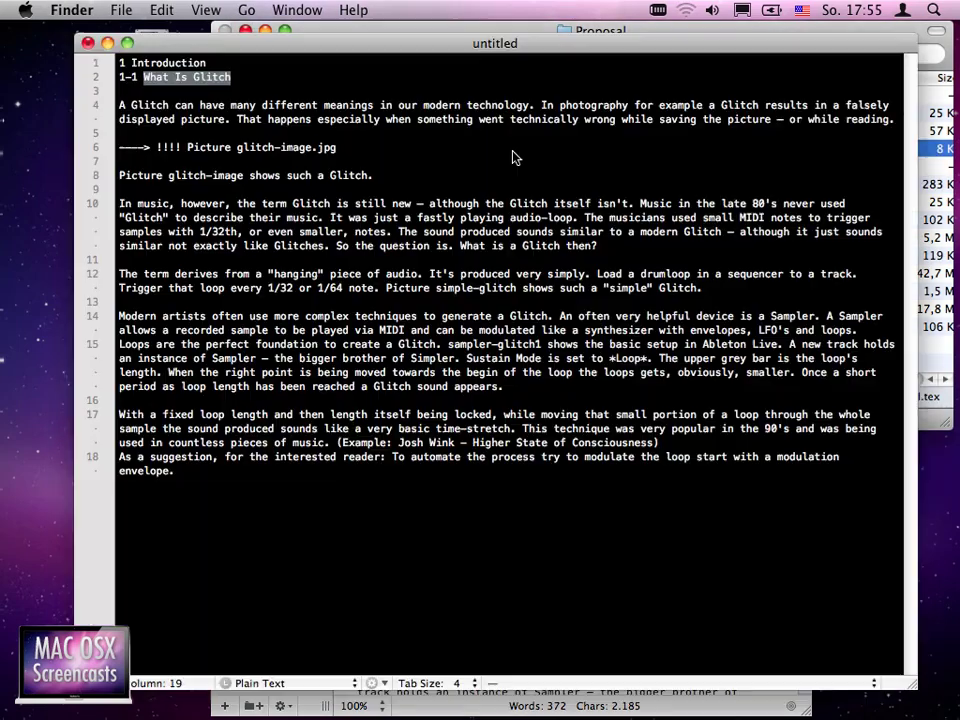
Discard TextMate's untitled window and scroll the .tex source down to the main content.
click(88, 43)
click(412, 150)
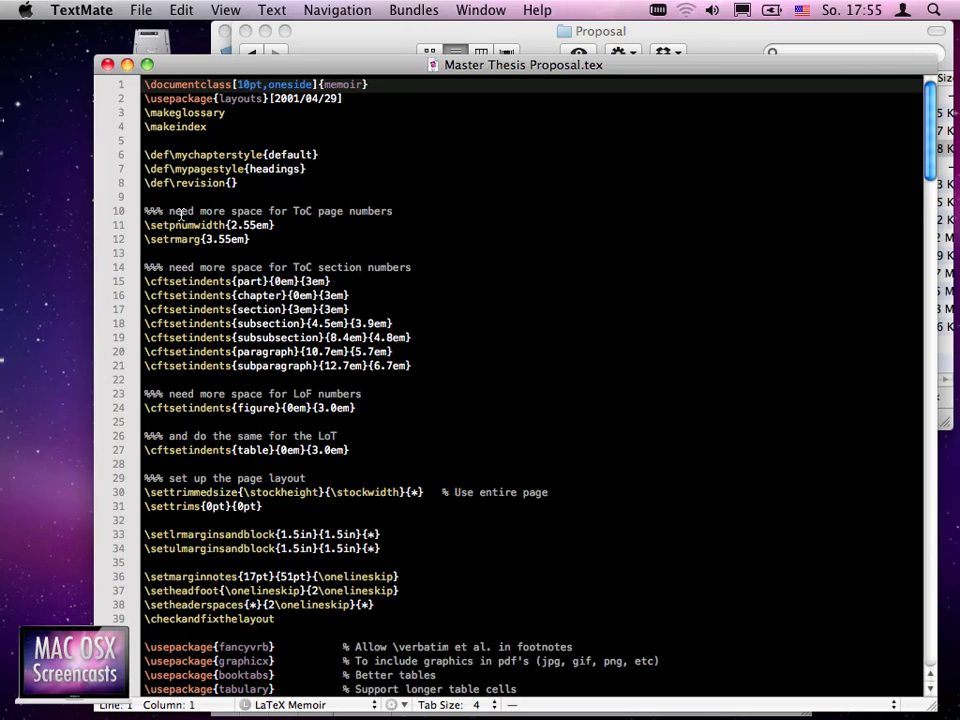
scroll(170, 212, down, 20)
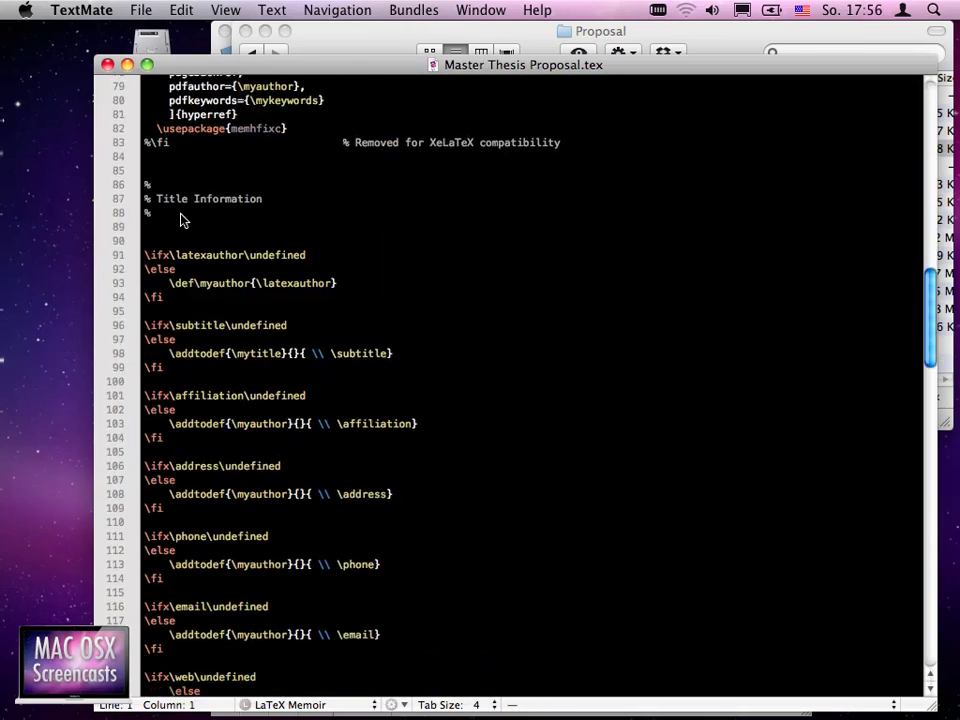
scroll(182, 212, down, 14)
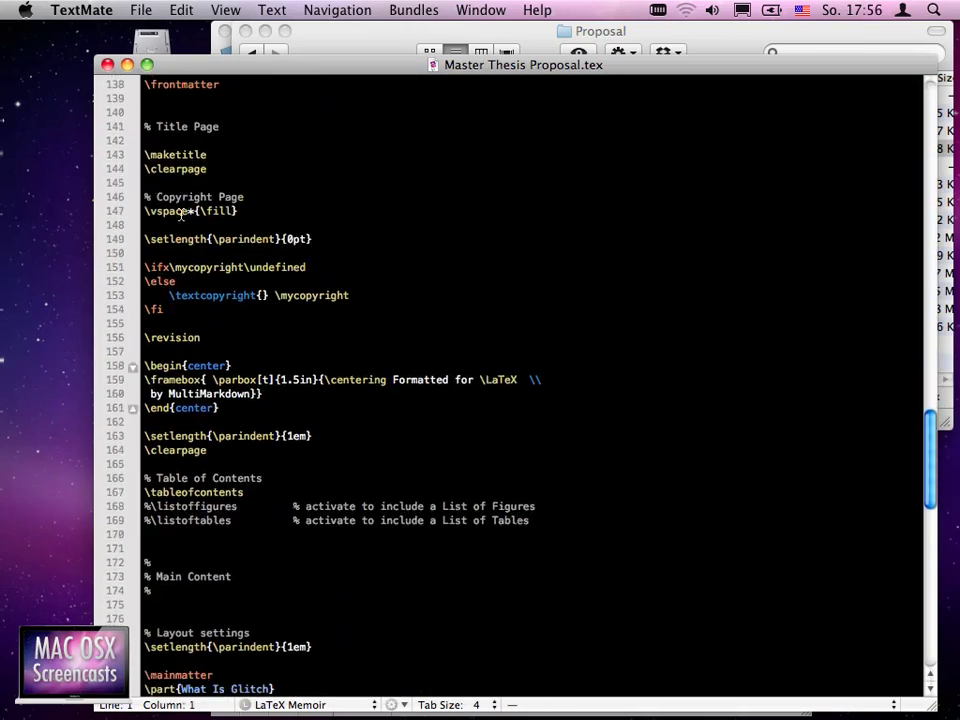
scroll(181, 212, down, 5)
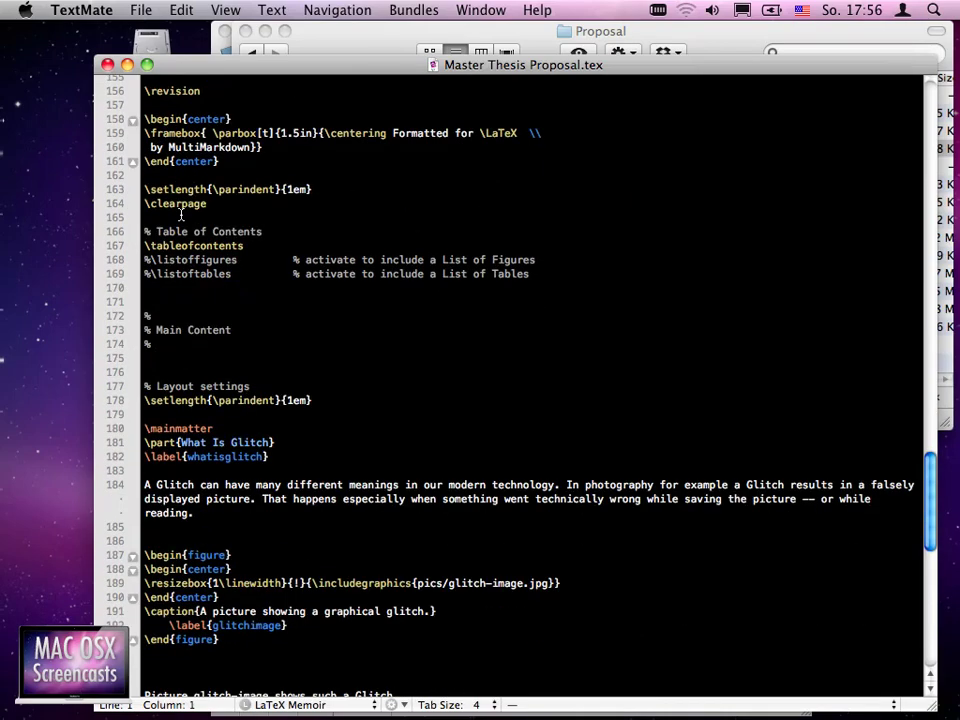
scroll(232, 287, down, 4)
click(343, 262)
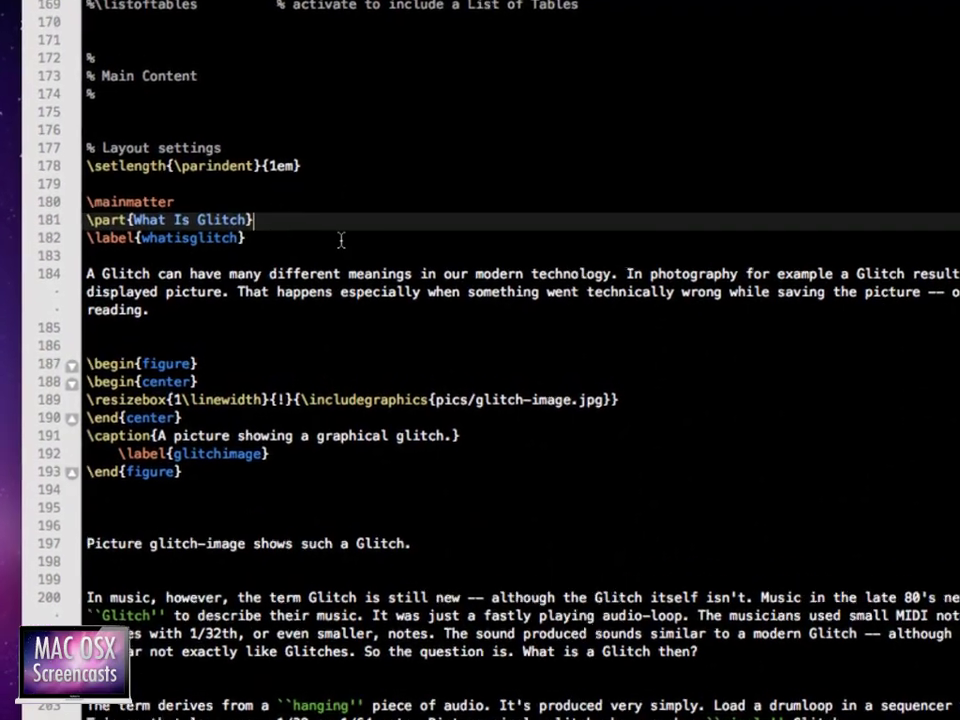
key(super+shift+Left)
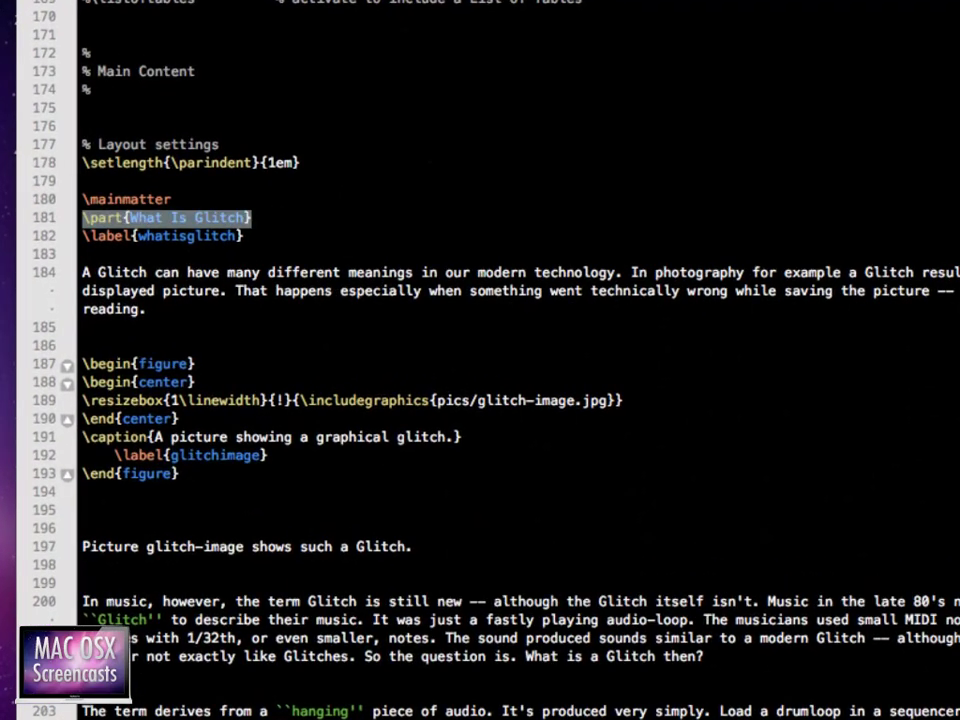
key(Down)
key(super+shift+Right)
key(Down)
key(Down)
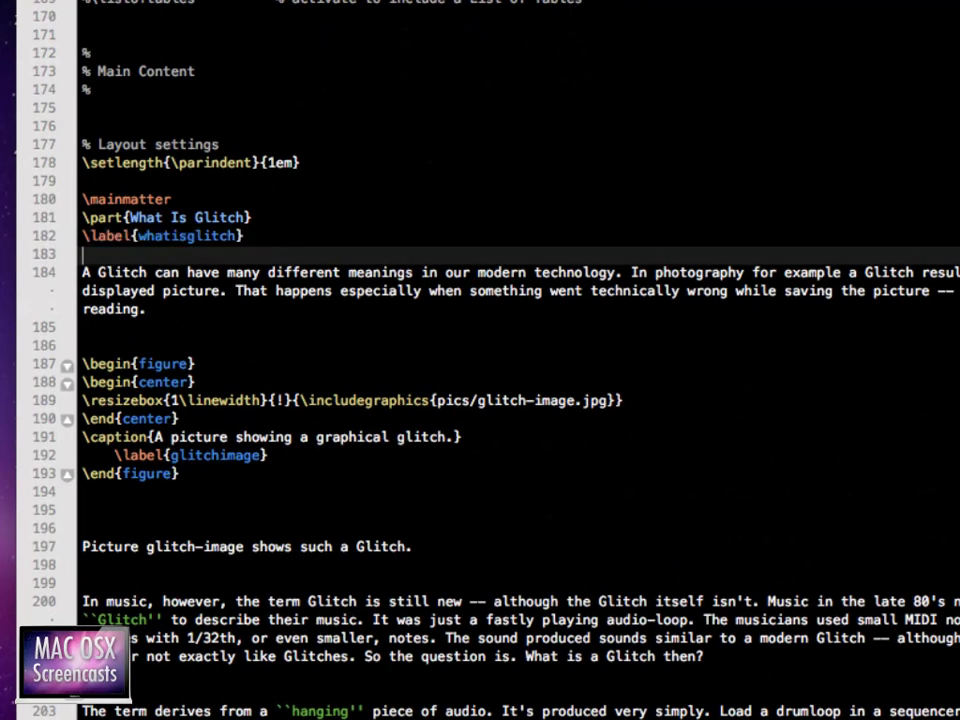
key(Down)
key(Down)
key(Down)
key(Down)
key(Down)
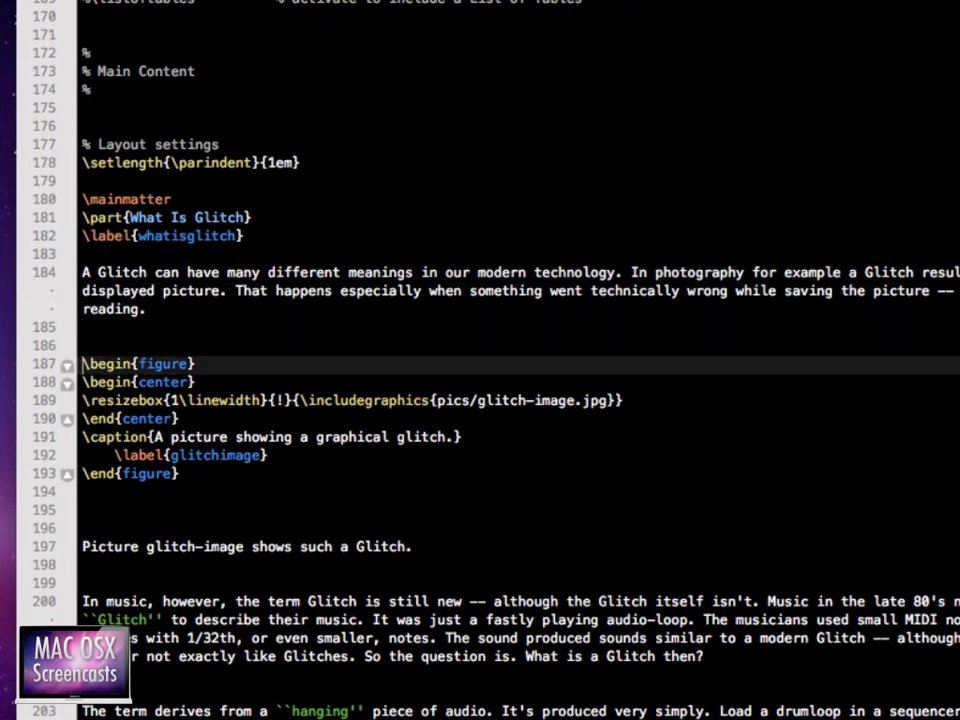
key(shift+Down)
key(shift+Down)
key(shift+Down)
key(shift+Down)
key(shift+Down)
key(shift+Down)
key(Left)
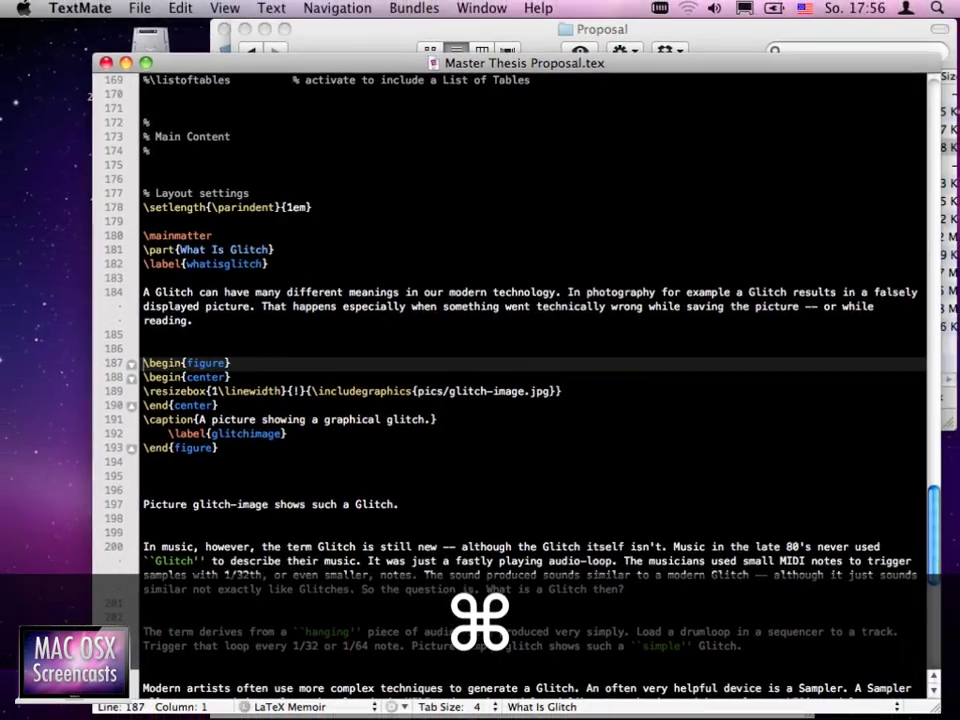
Typeset the .tex into a PDF and show its title page in an enlarged preview window.
key(cmd+r)
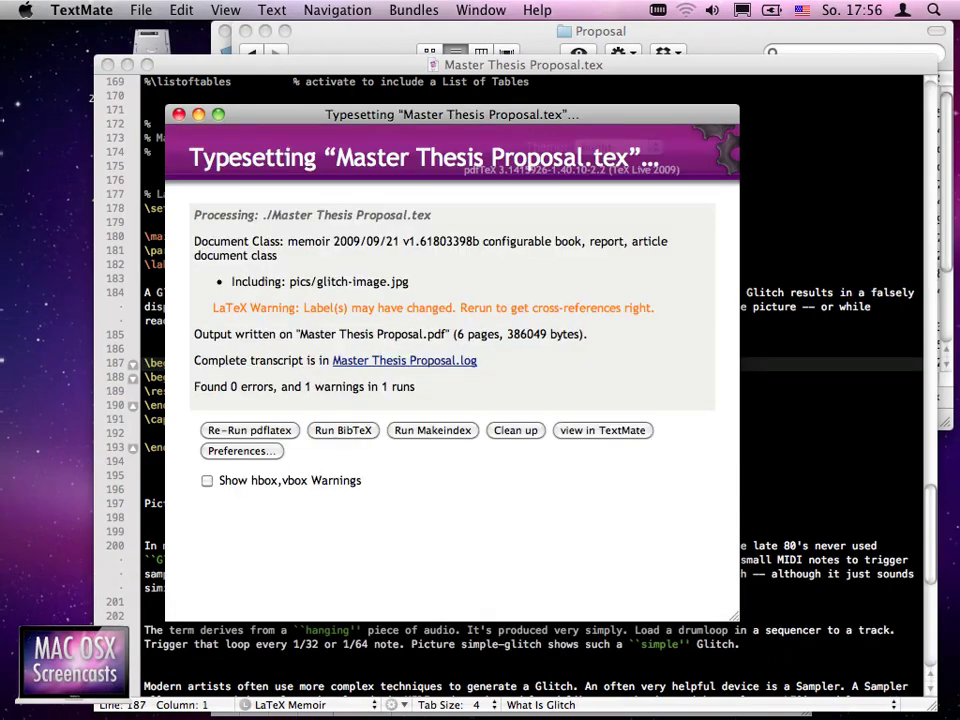
click(612, 436)
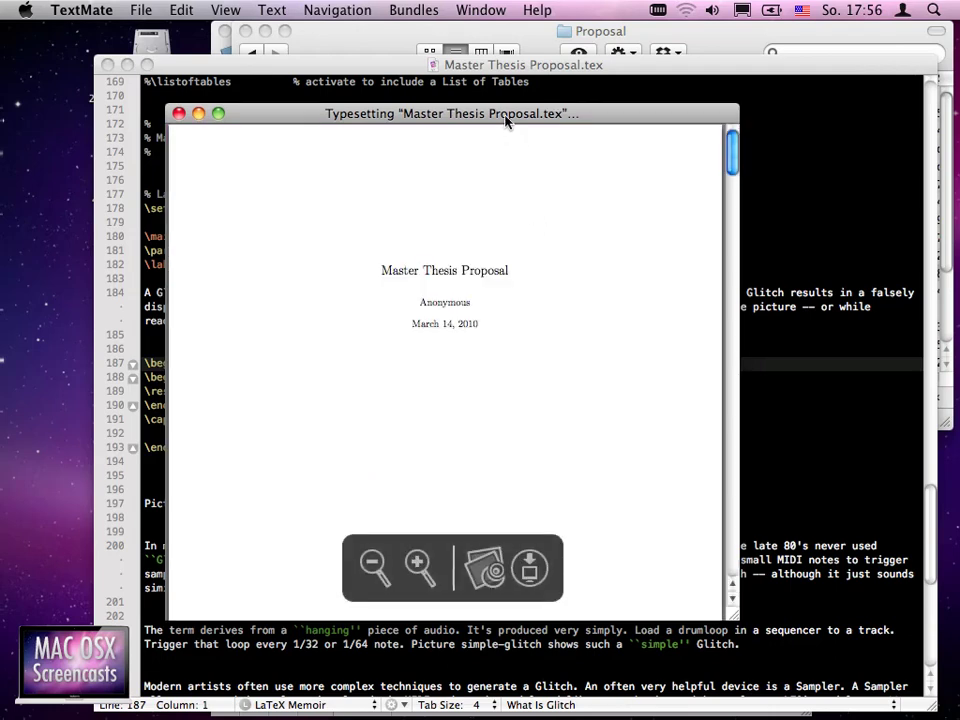
drag(506, 114, 475, 20)
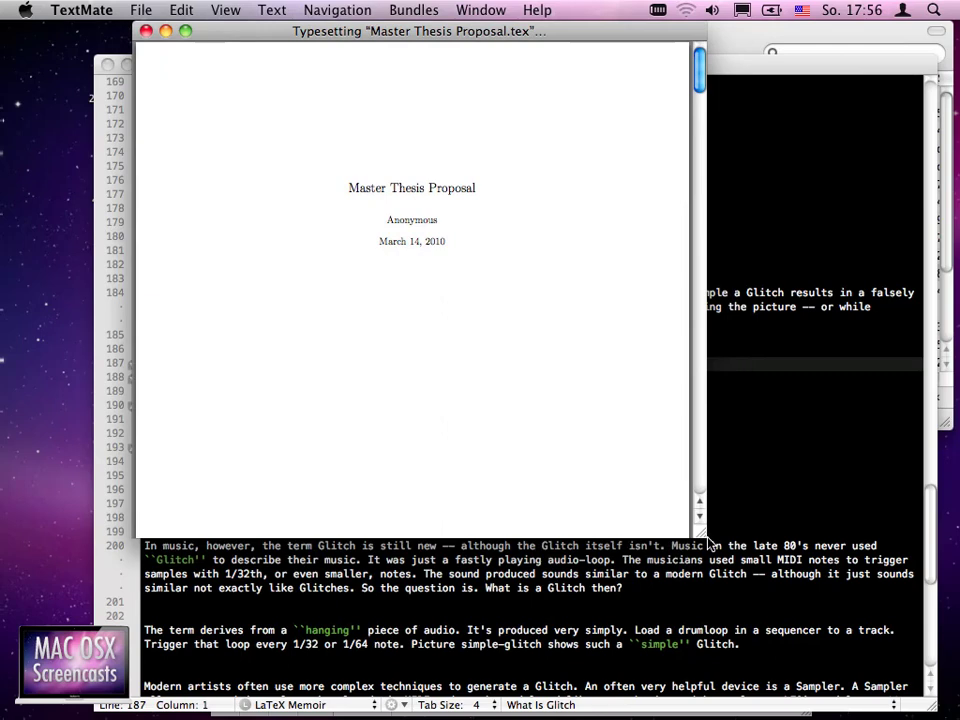
drag(705, 535, 866, 716)
Scroll the PDF preview past Contents and Part I to Figure 0.1's glitch picture and caption.
scroll(613, 415, down, 4)
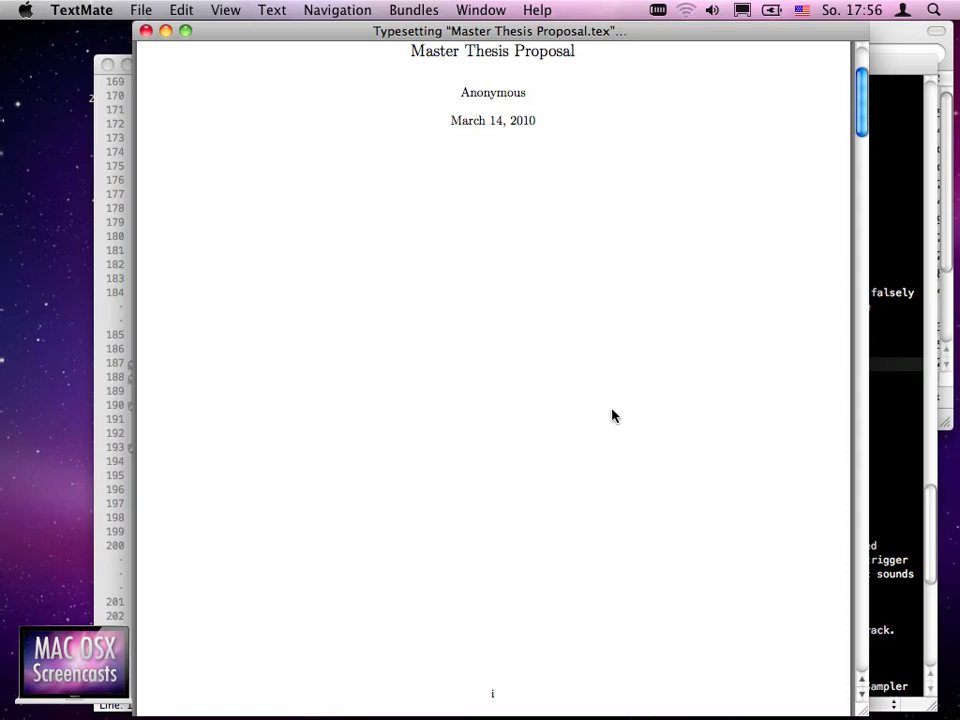
scroll(613, 415, up, 3)
scroll(613, 415, down, 6)
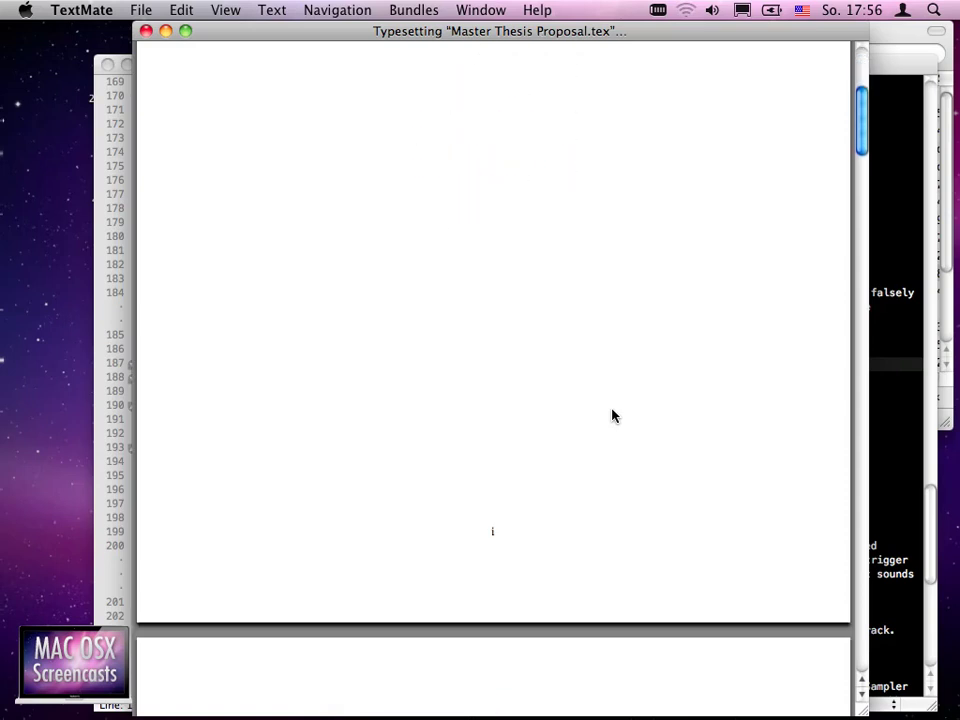
scroll(613, 415, up, 8)
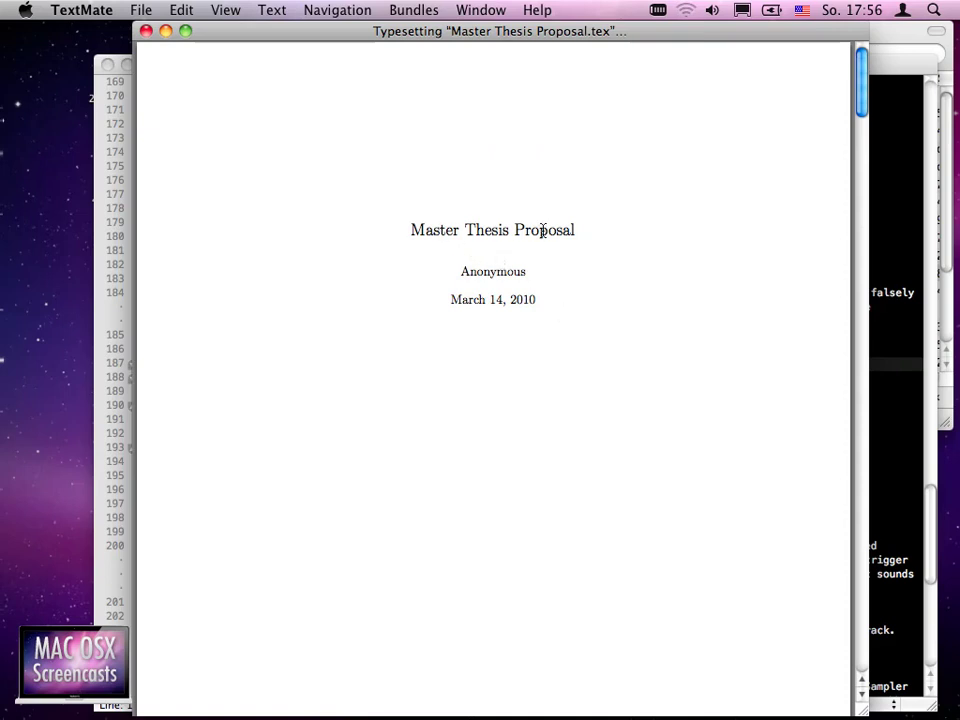
scroll(551, 429, down, 10)
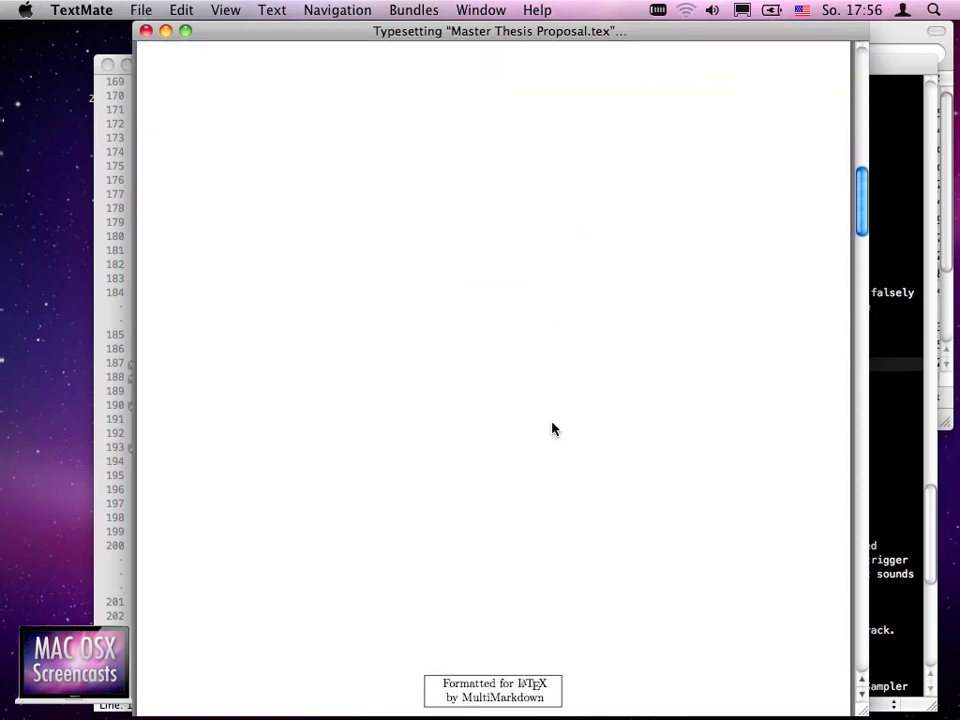
scroll(552, 429, down, 4)
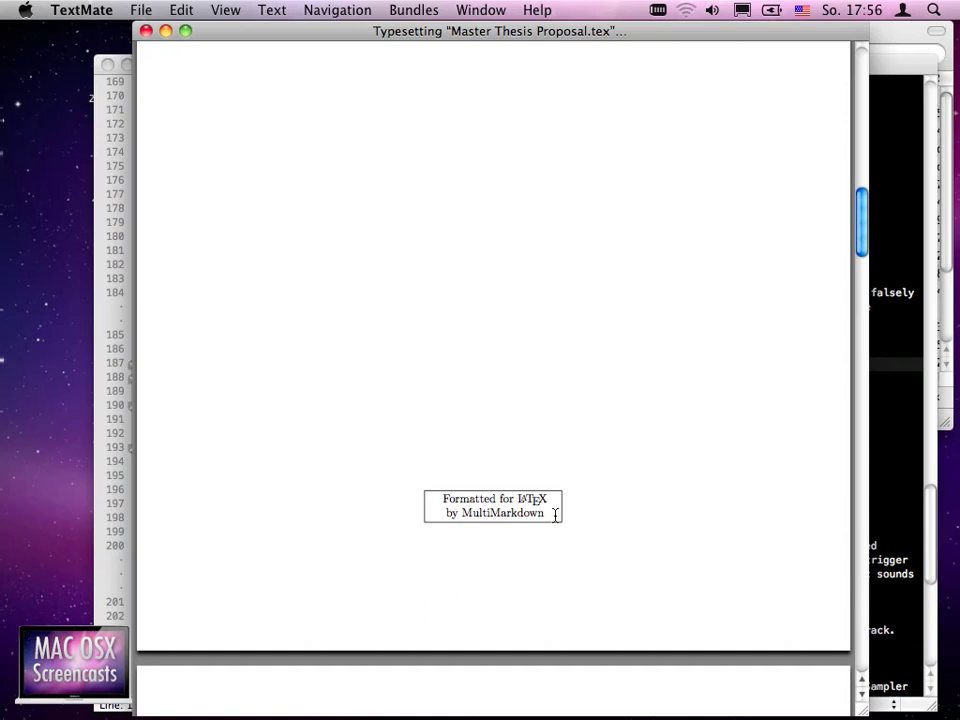
scroll(575, 520, down, 6)
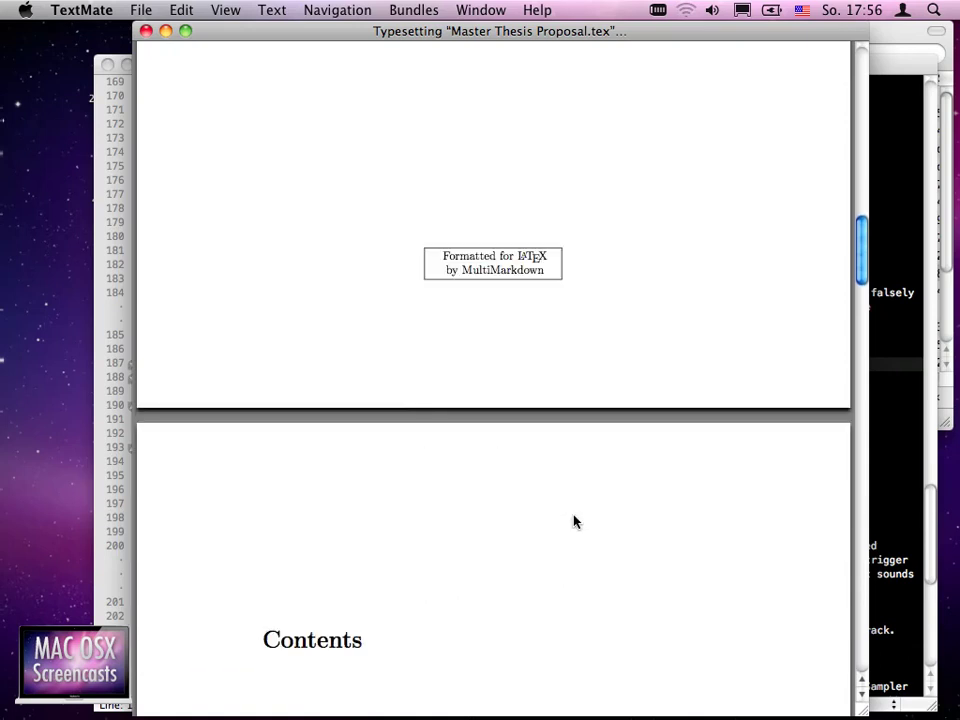
scroll(575, 520, down, 10)
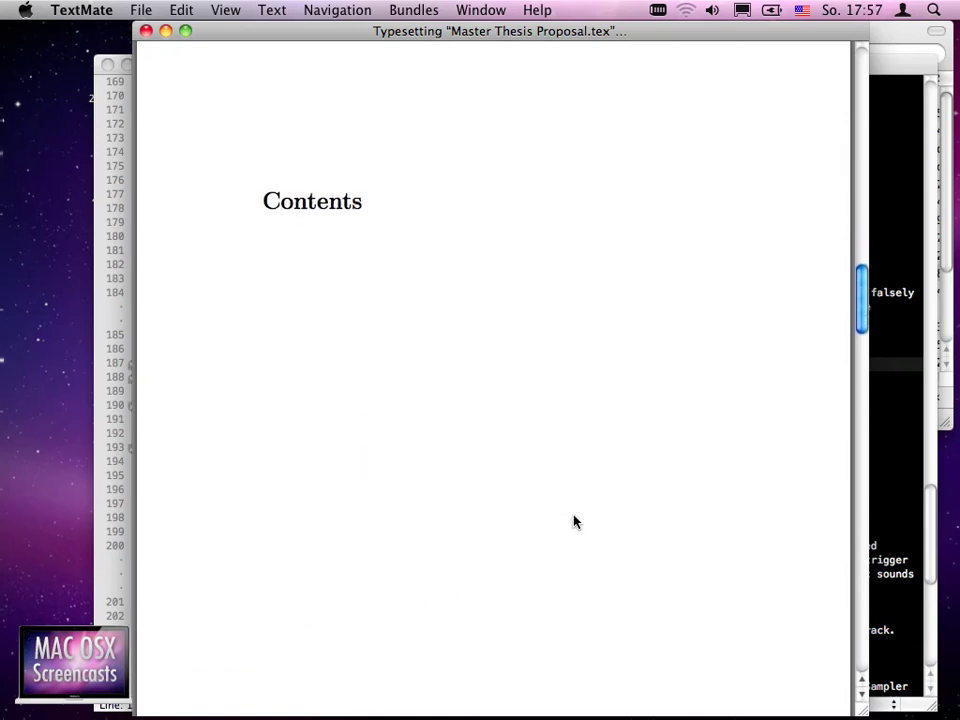
scroll(575, 520, down, 3)
scroll(575, 520, up, 1)
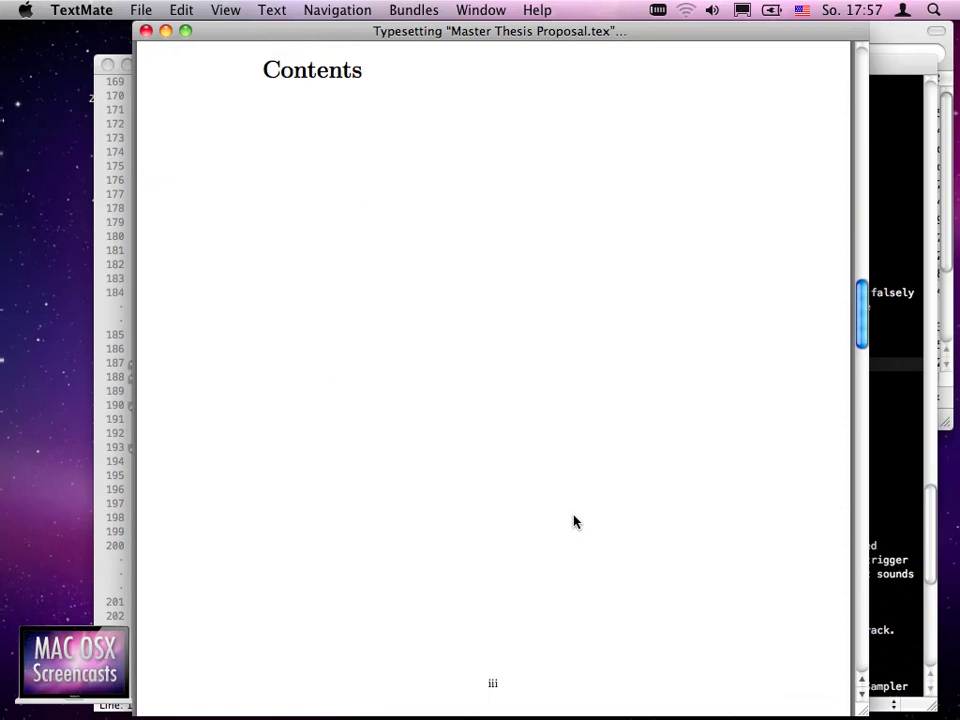
scroll(575, 520, down, 15)
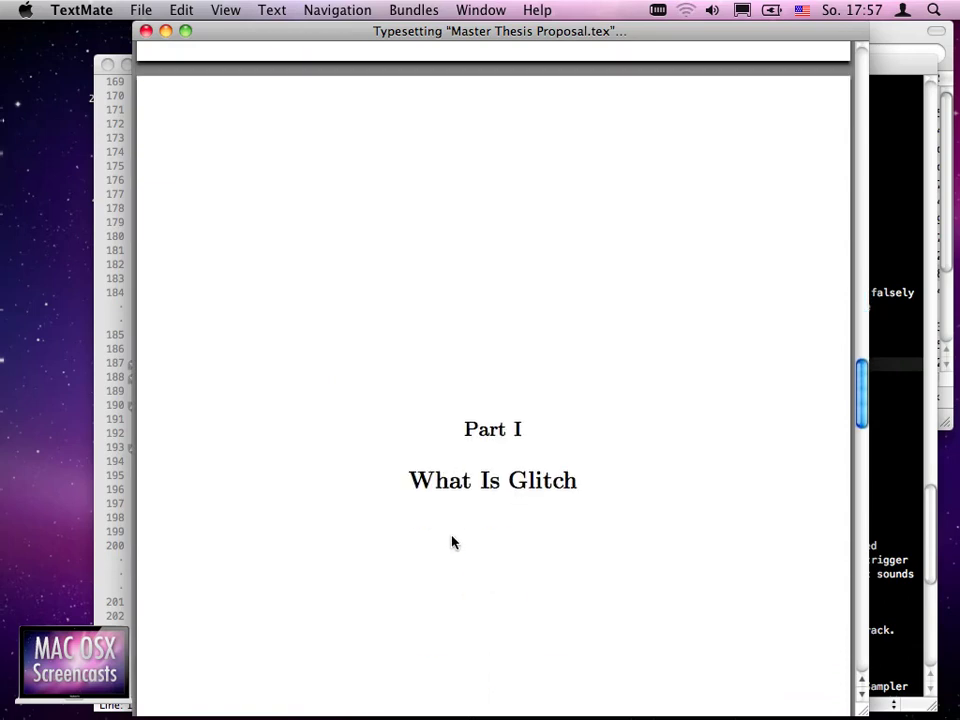
scroll(601, 508, down, 20)
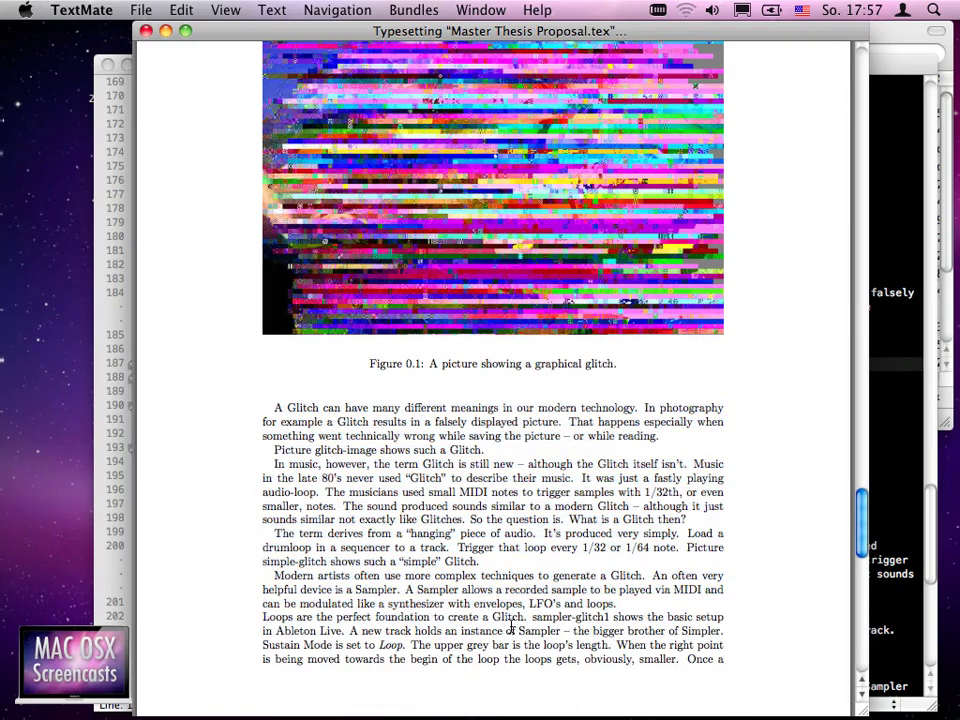
Jump from the PDF text to its LaTeX source, then return to the What Is Glitch draft.
click(890, 334)
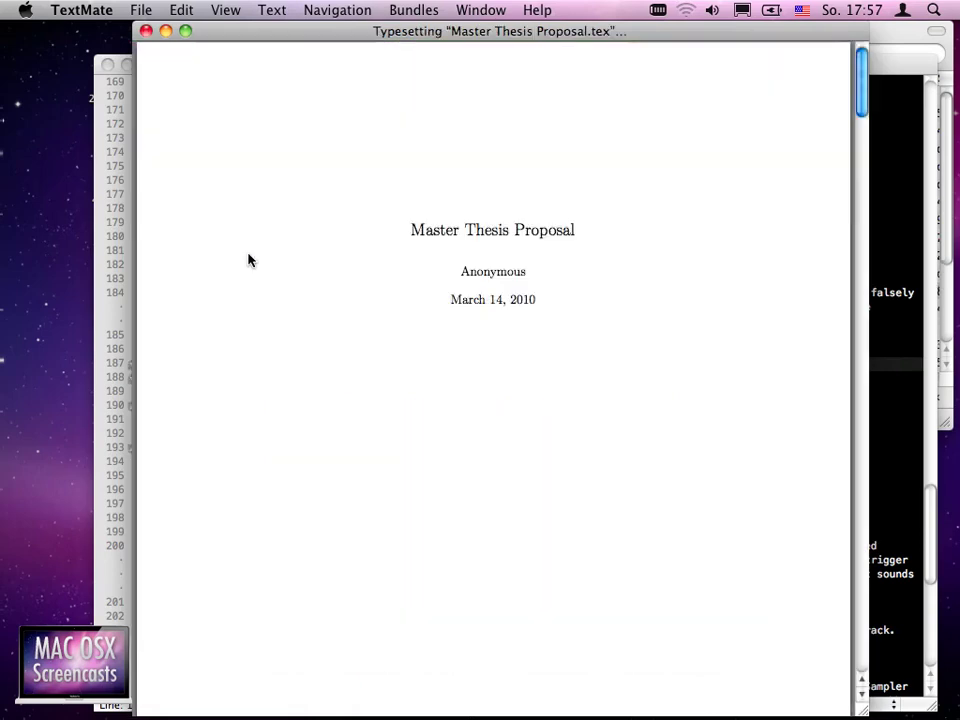
scroll(249, 260, down, 5)
scroll(250, 265, down, 5)
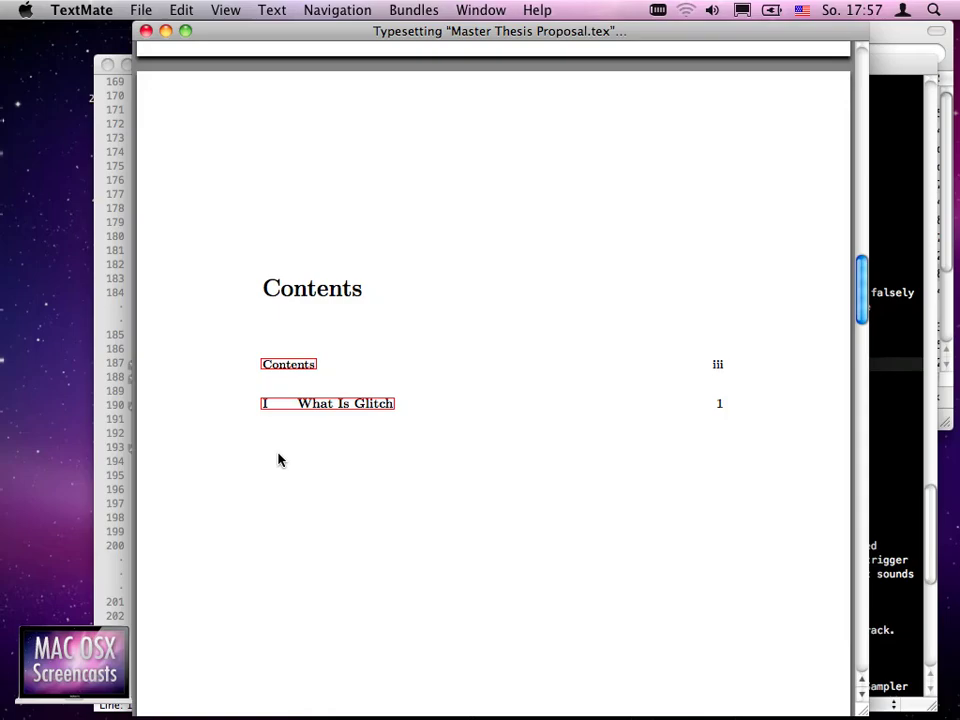
key(super+Tab)
key(super+Tab)
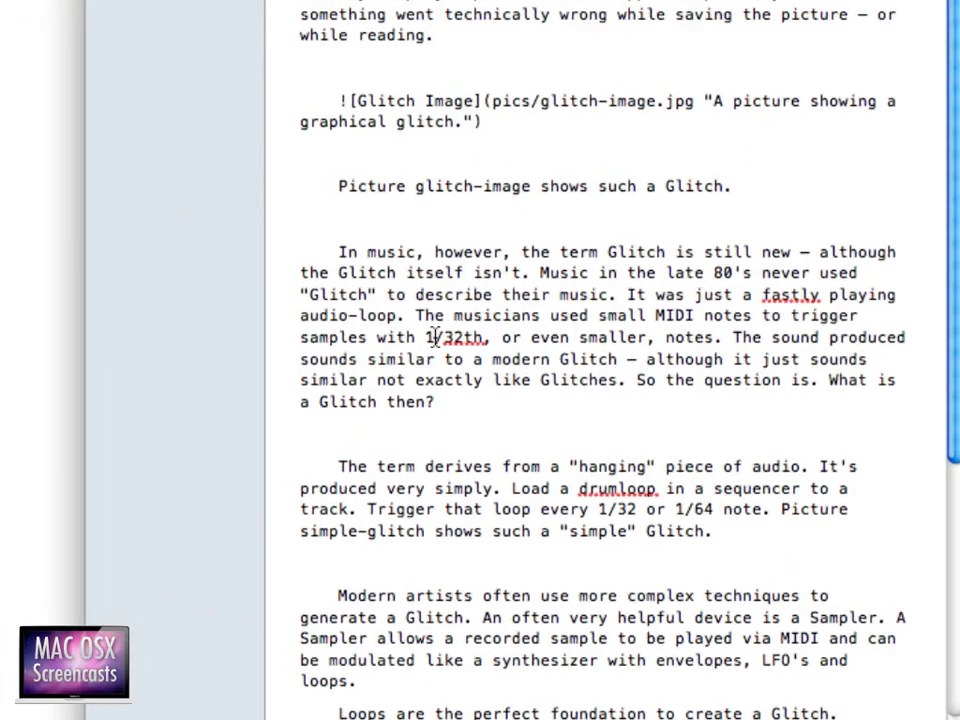
drag(427, 337, 463, 337)
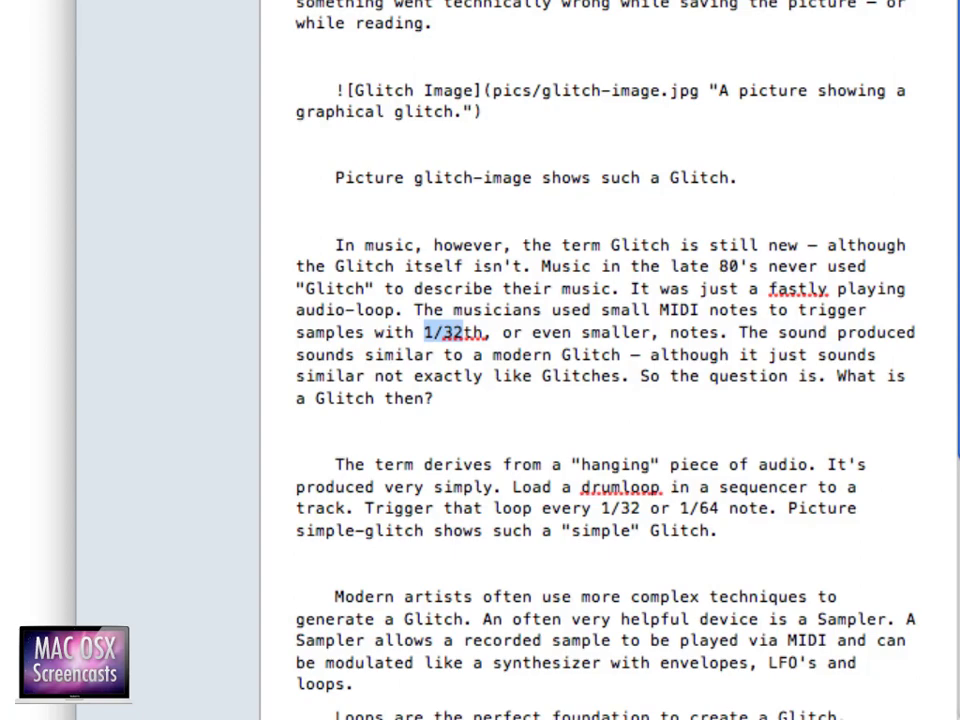
click(424, 332)
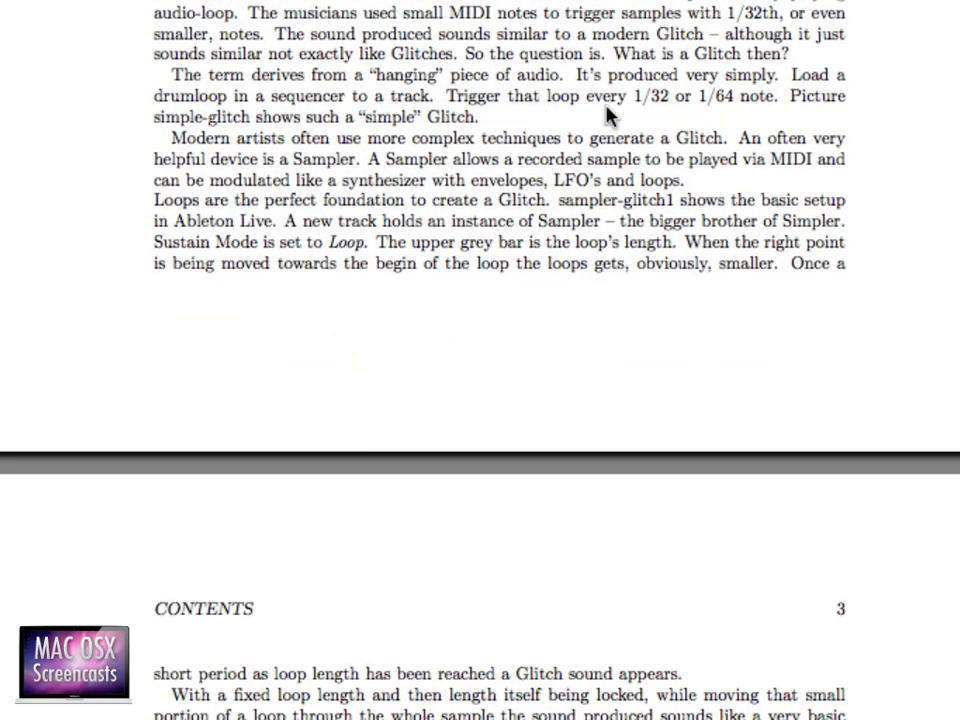
drag(635, 96, 667, 99)
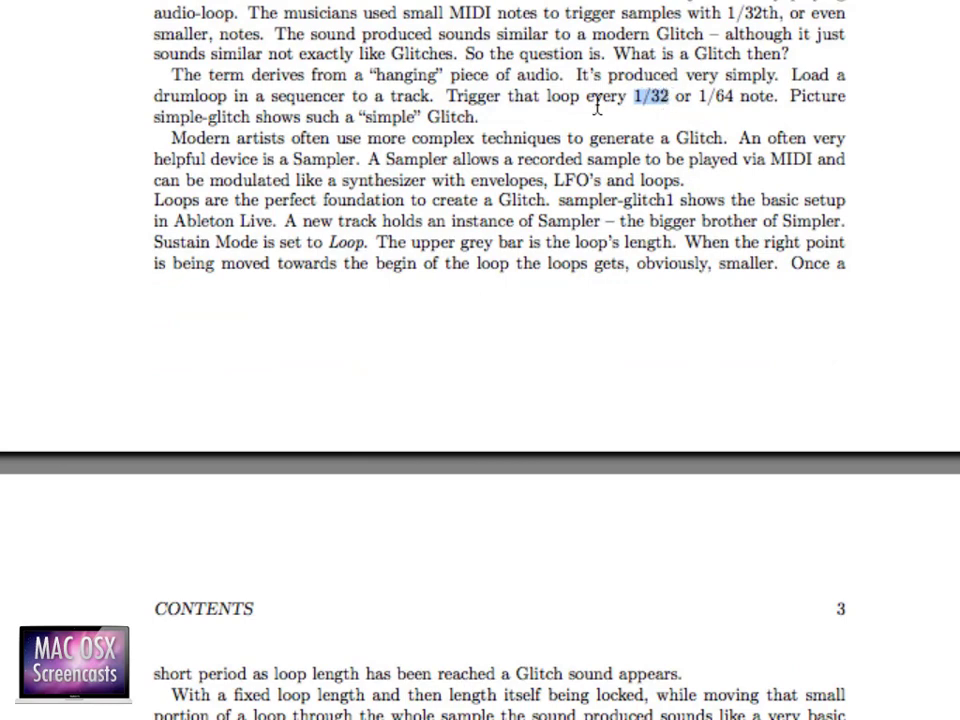
Wrap the first fraction in the draft so it reads <<1/32>>th.
key(super+Tab)
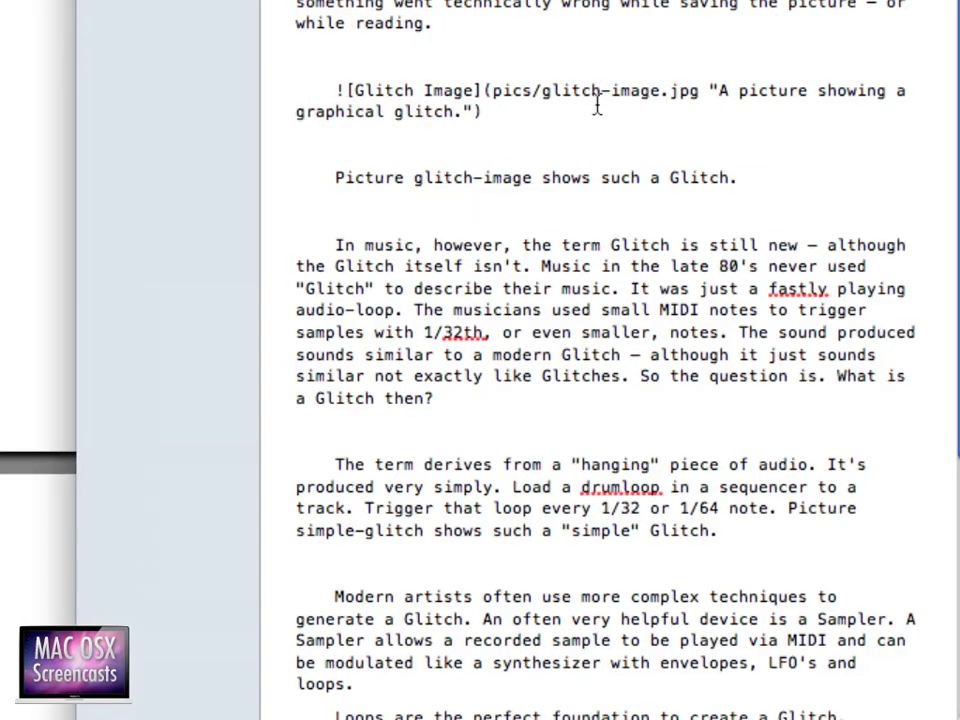
text(<<)
key(Right)
key(Right)
key(Right)
key(Right)
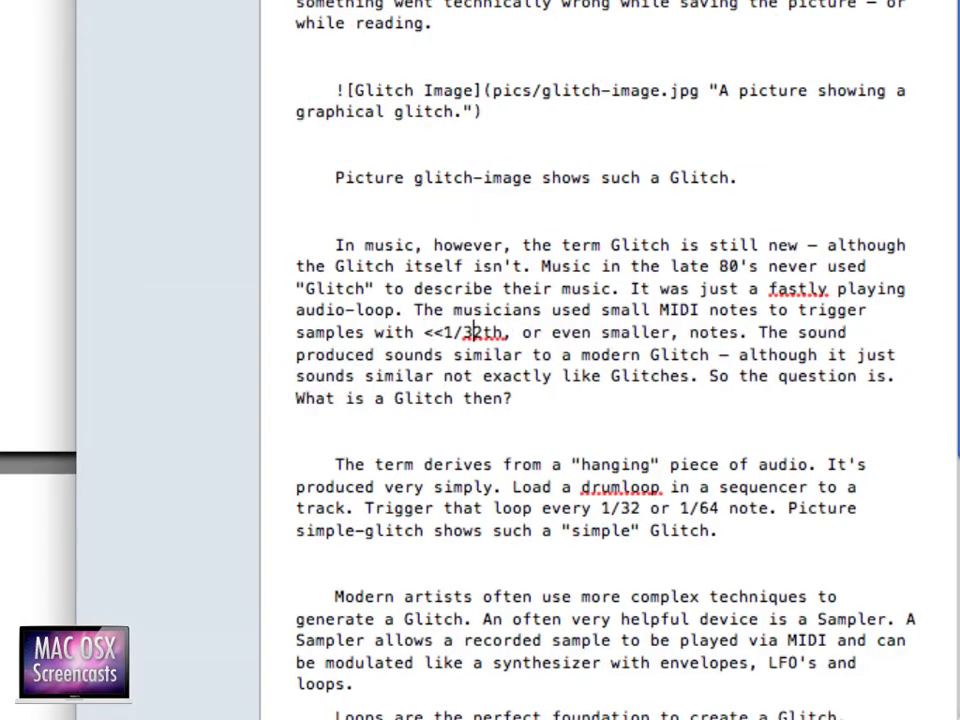
text(>>)
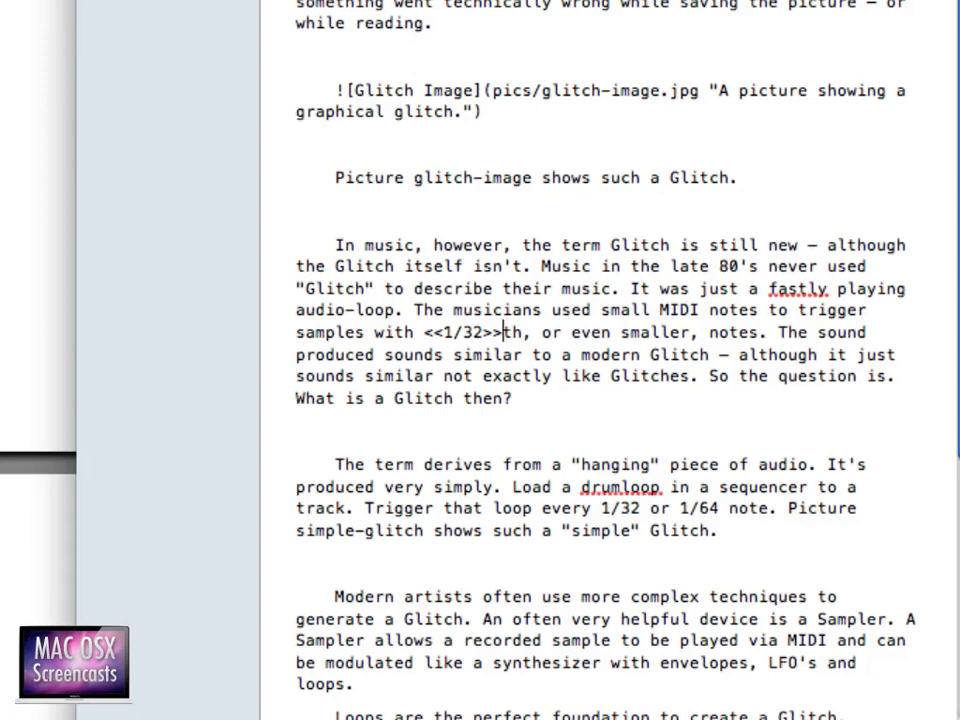
key(Left)
key(Left)
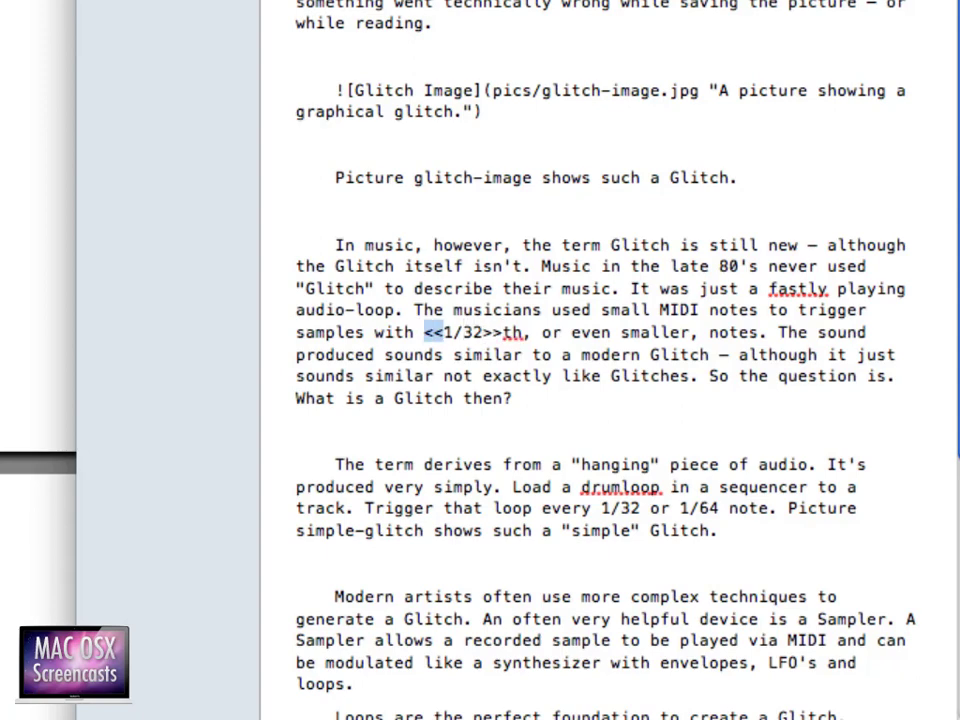
key(Right)
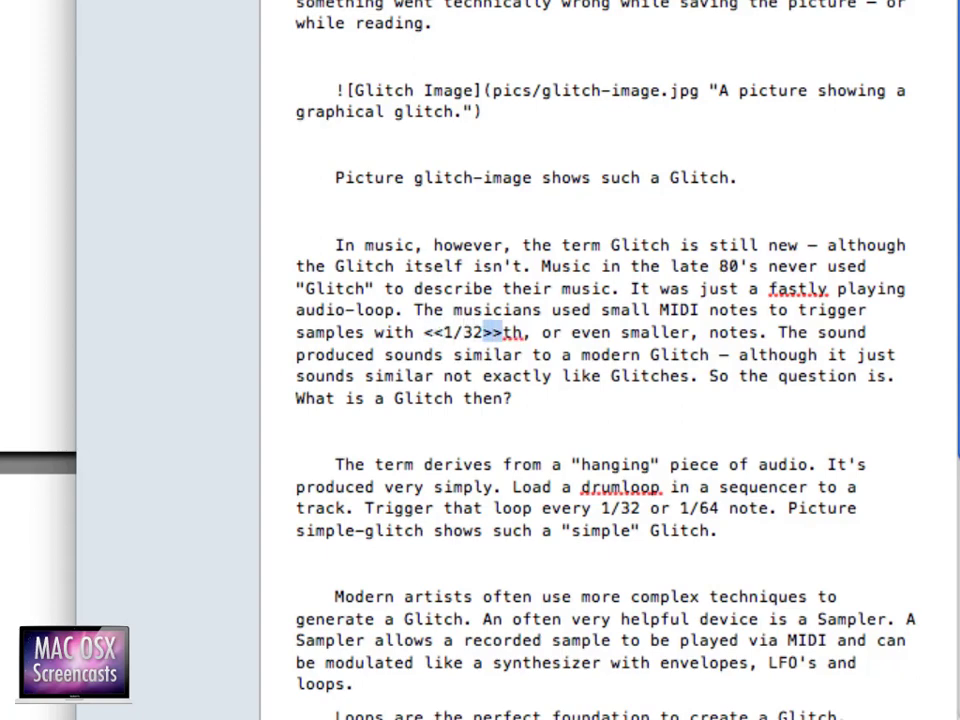
Wrap the next paragraph's fractions as <<1/32>> and <<1/64>>.
key(Down)
key(Down)
key(Down)
key(Down)
key(Down)
key(Down)
key(Down)
key(Right)
key(Right)
key(Right)
key(Right)
key(Right)
key(Right)
key(Right)
key(Right)
key(Right)
key(Right)
key(Right)
key(Right)
text(<<)
key(Right)
key(Right)
text(>>)
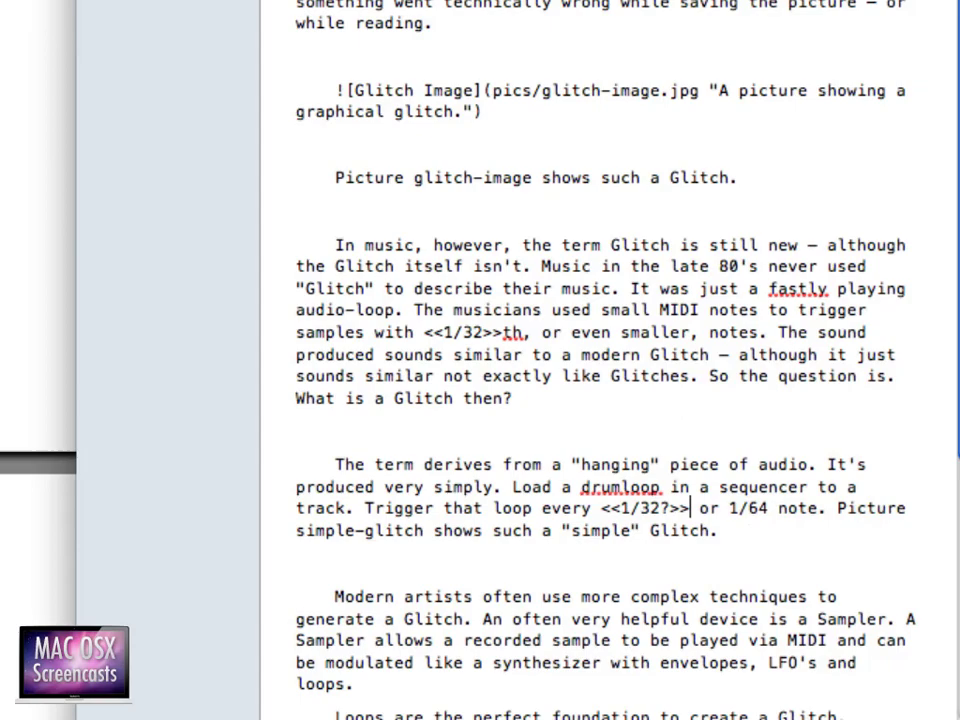
key(Right)
key(Right)
key(Right)
key(Right)
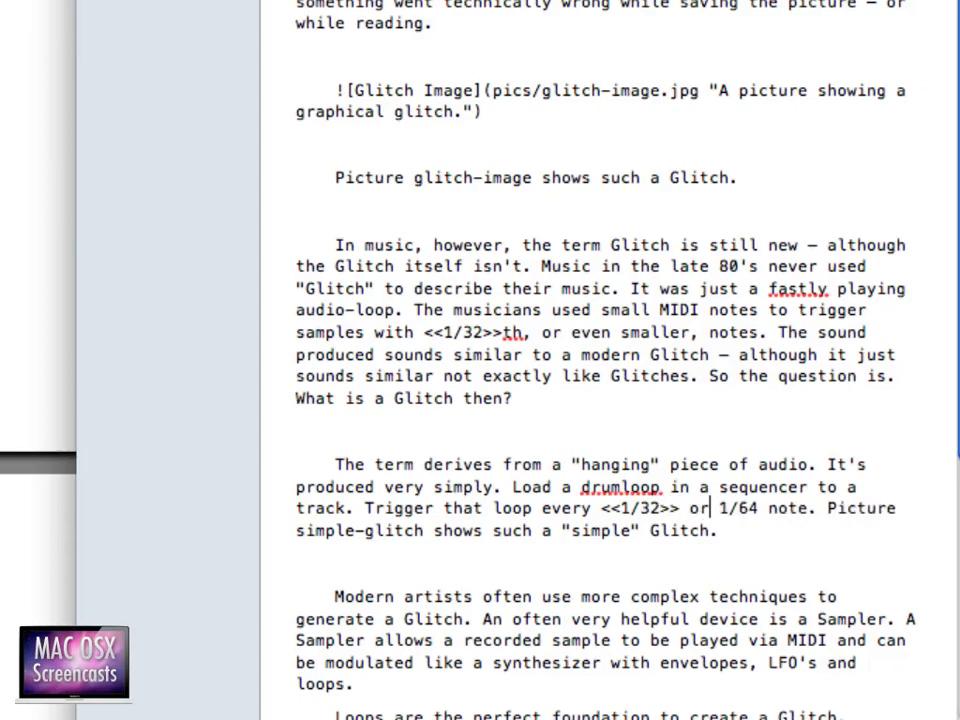
text(<<)
key(Right)
key(Right)
key(Right)
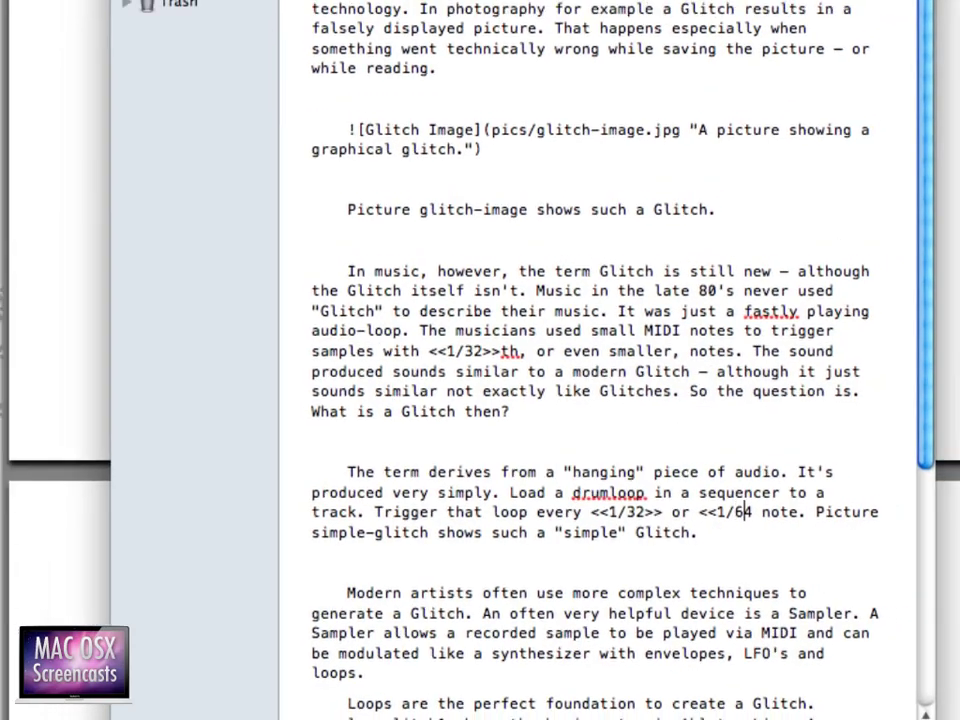
key(Right)
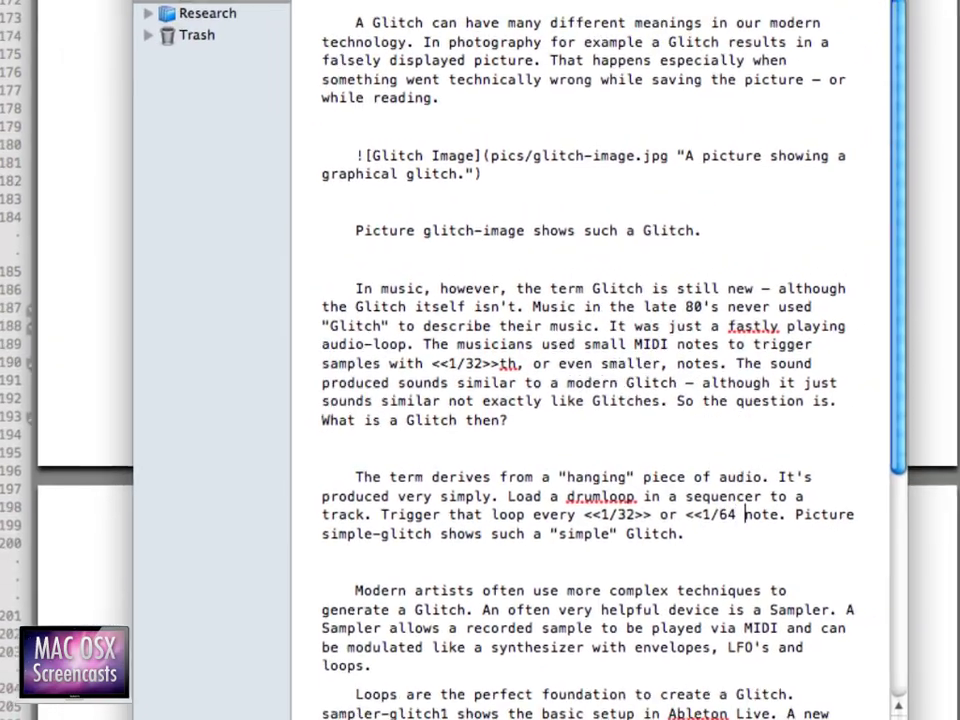
text(>>)
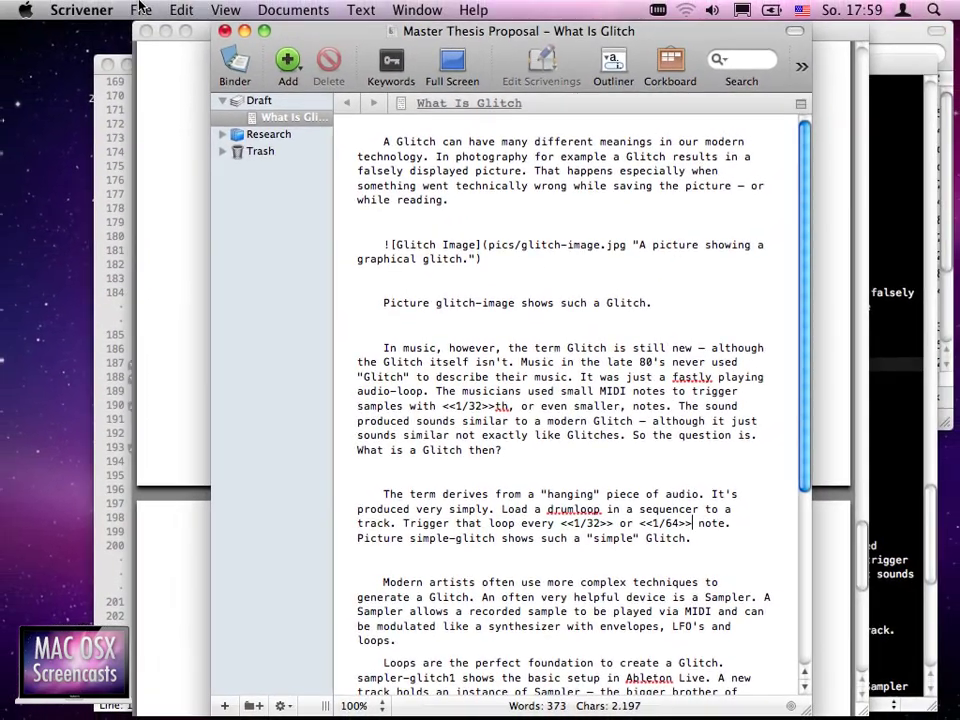
Recompile the draft via MultiMarkdown -> LaTeX, replacing Master Thesis Proposal.tex in Proposal.
click(140, 9)
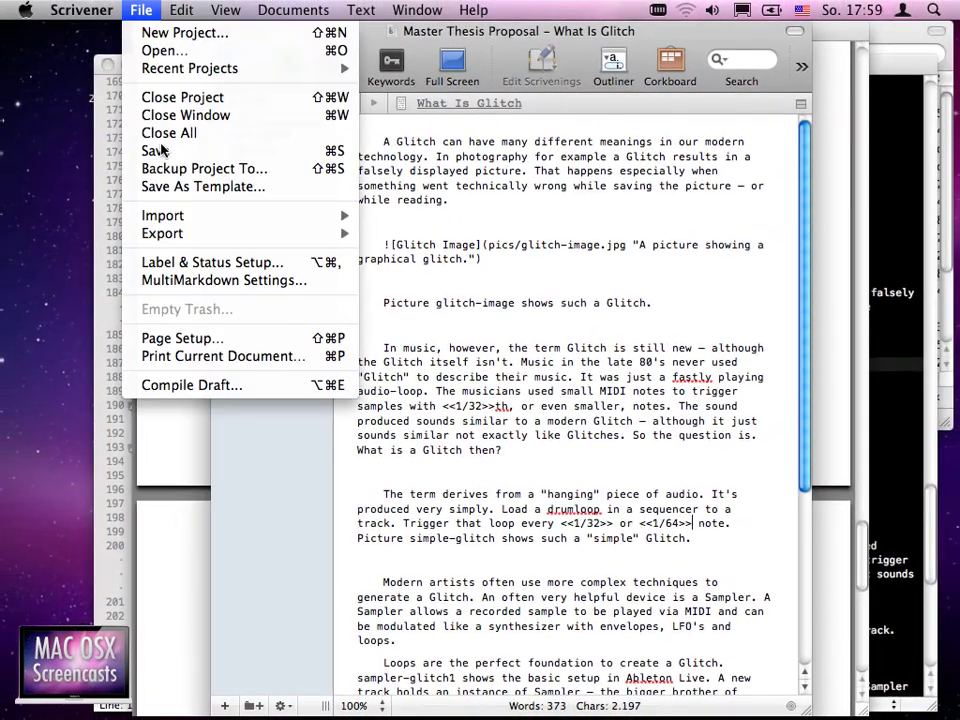
click(201, 387)
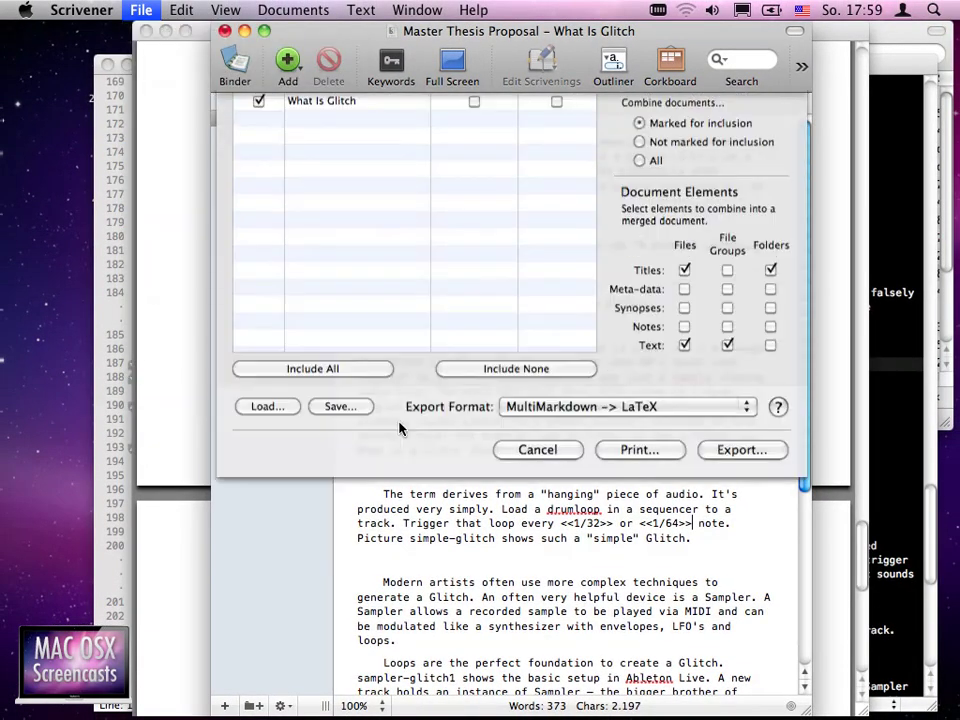
click(740, 563)
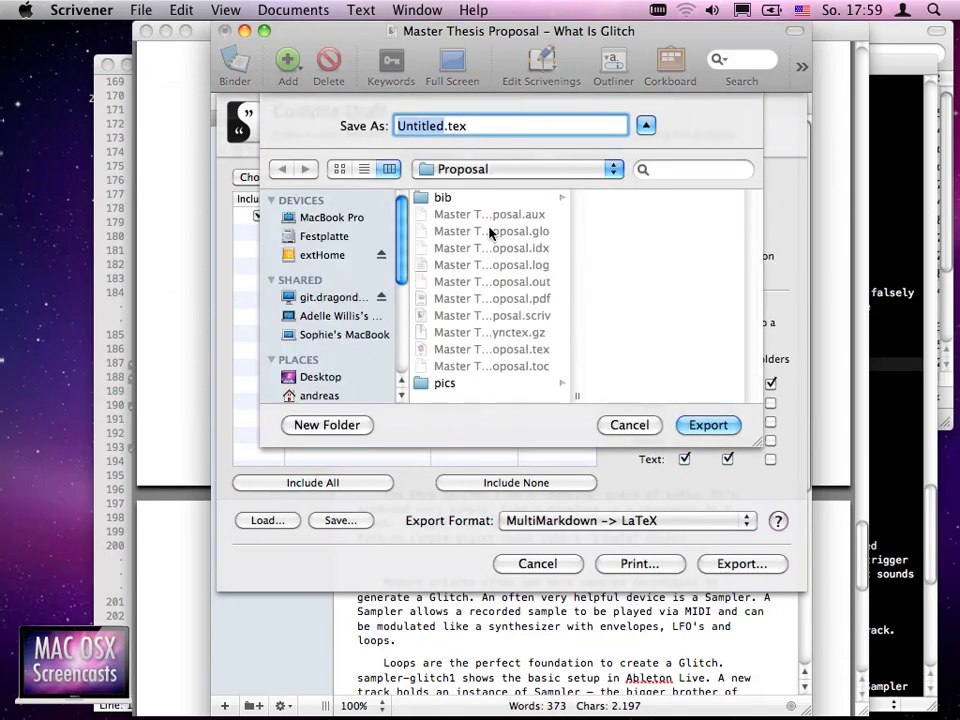
click(505, 352)
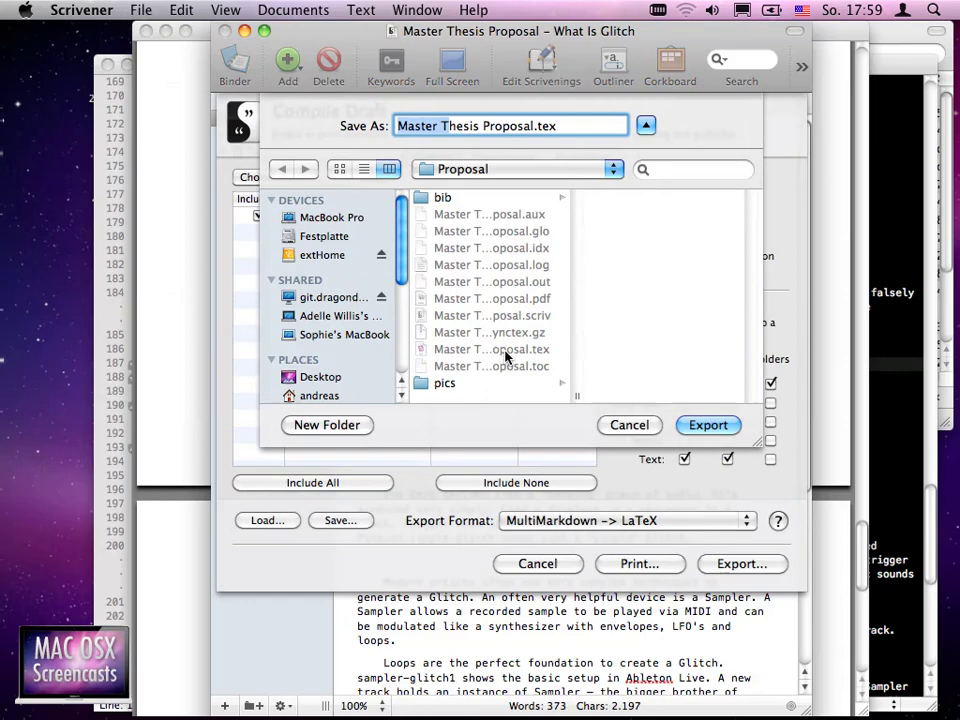
key(Return)
key(space)
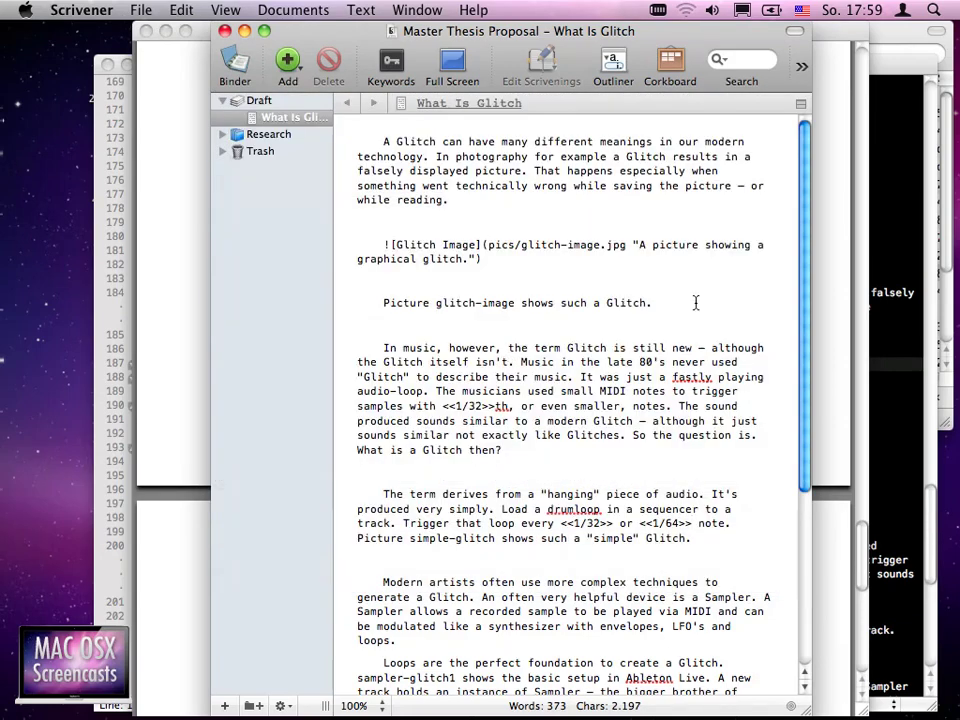
Jump to the end of the reloaded LaTeX source and select the $\frac{1}{32}$ on line 200.
click(900, 229)
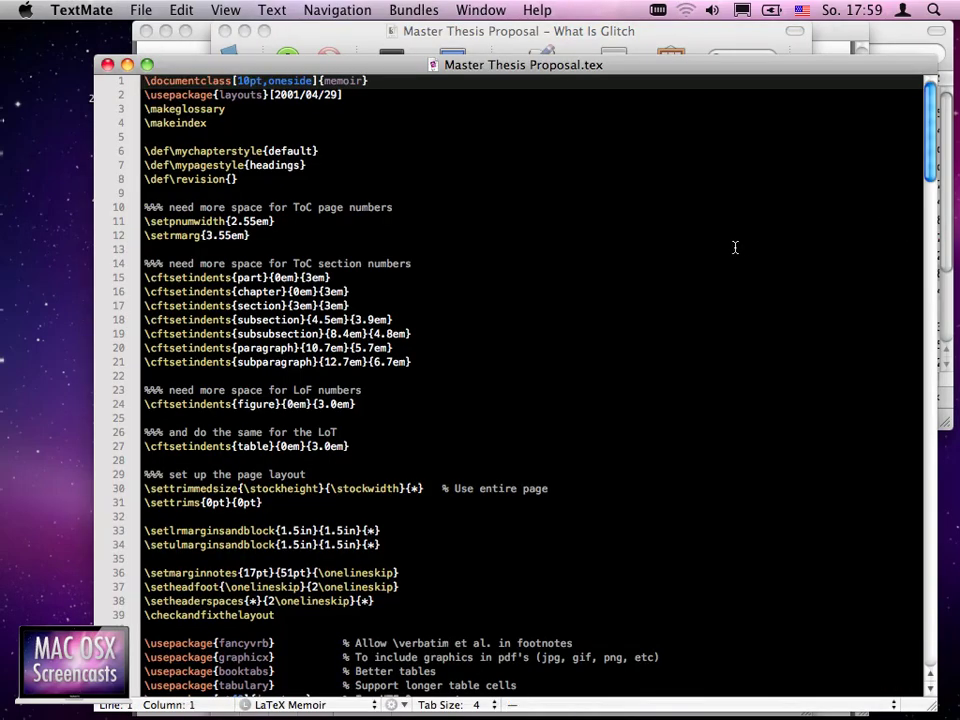
key(super+Down)
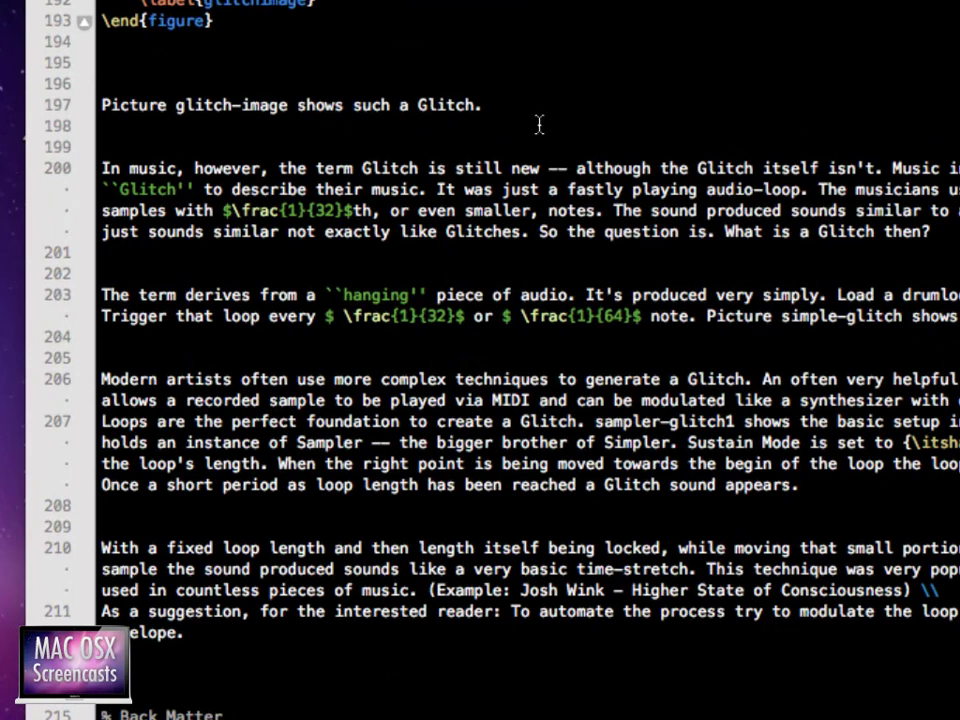
click(249, 214)
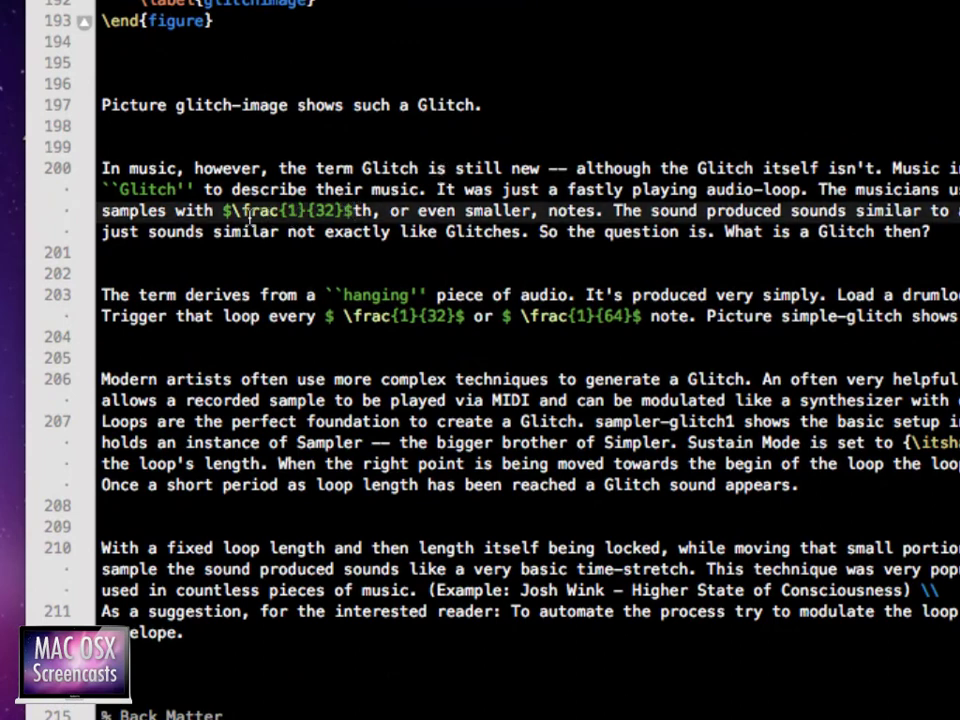
double_click(222, 210)
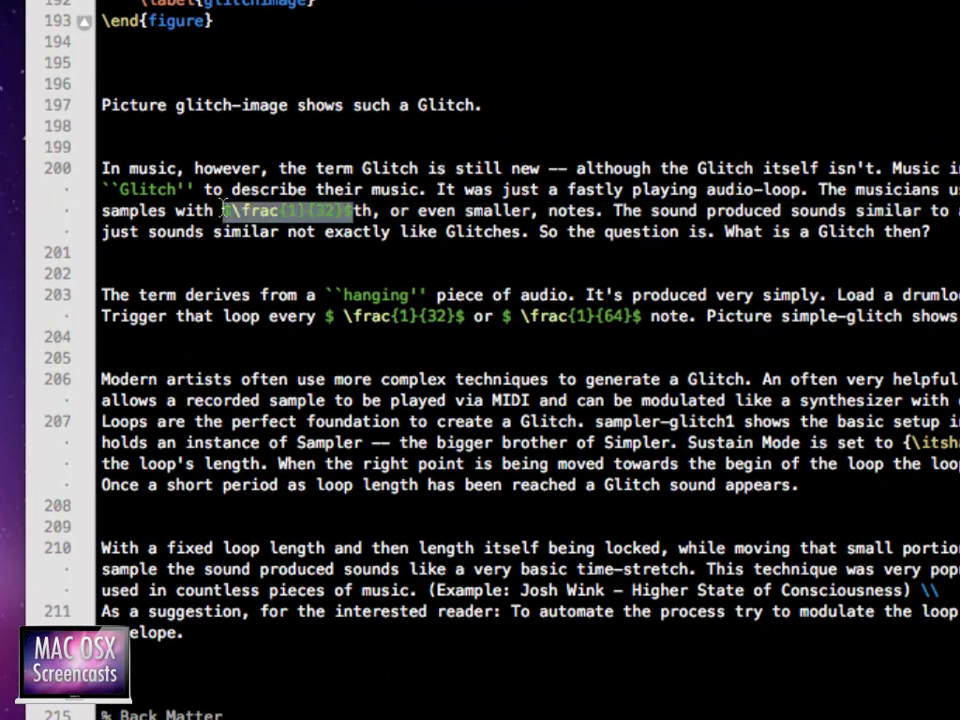
Inspect the \frac command's delimiters and {1}{32} arguments, then typeset the proposal.
click(222, 210)
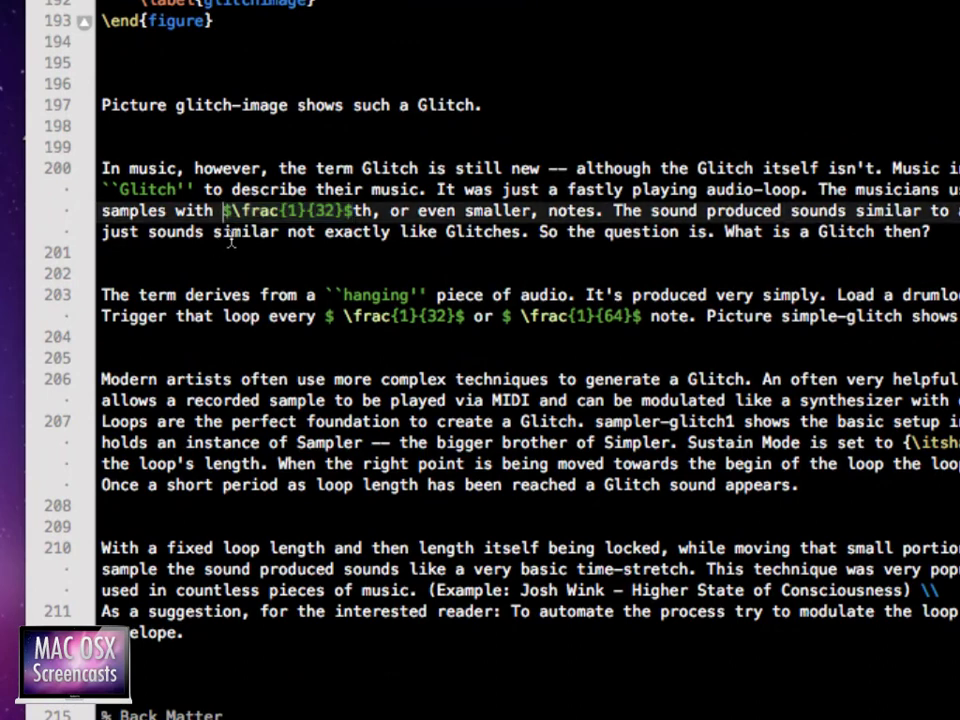
key(shift+Right)
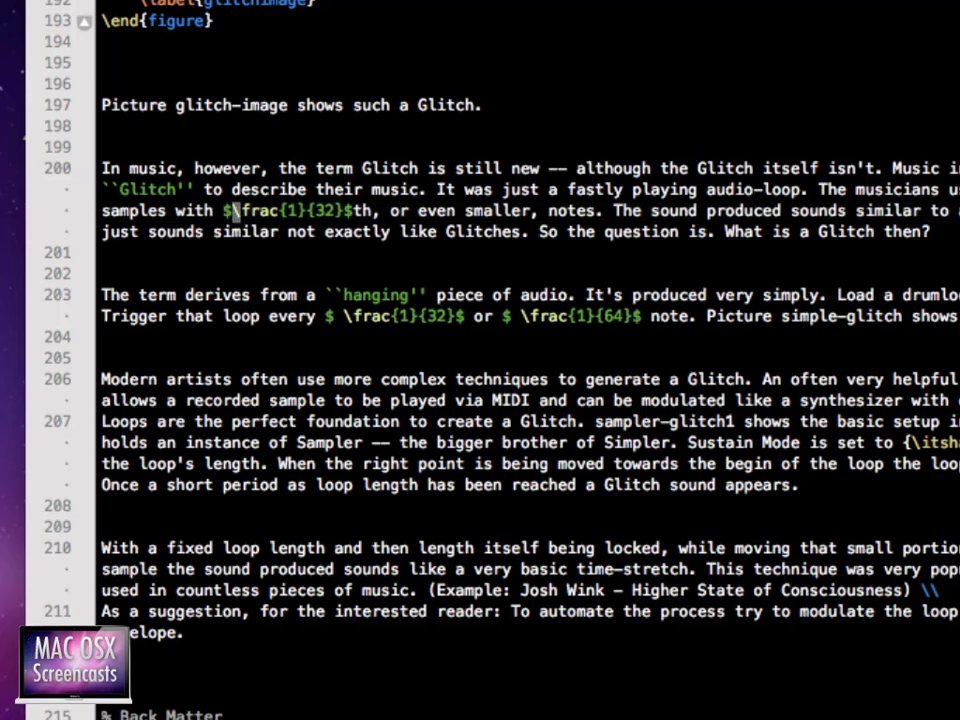
key(Right)
key(Right)
key(Right)
key(Right)
key(Right)
key(Right)
key(shift+Right)
key(shift+Right)
key(shift+Right)
key(shift+Right)
key(shift+Right)
key(shift+Right)
key(shift+Right)
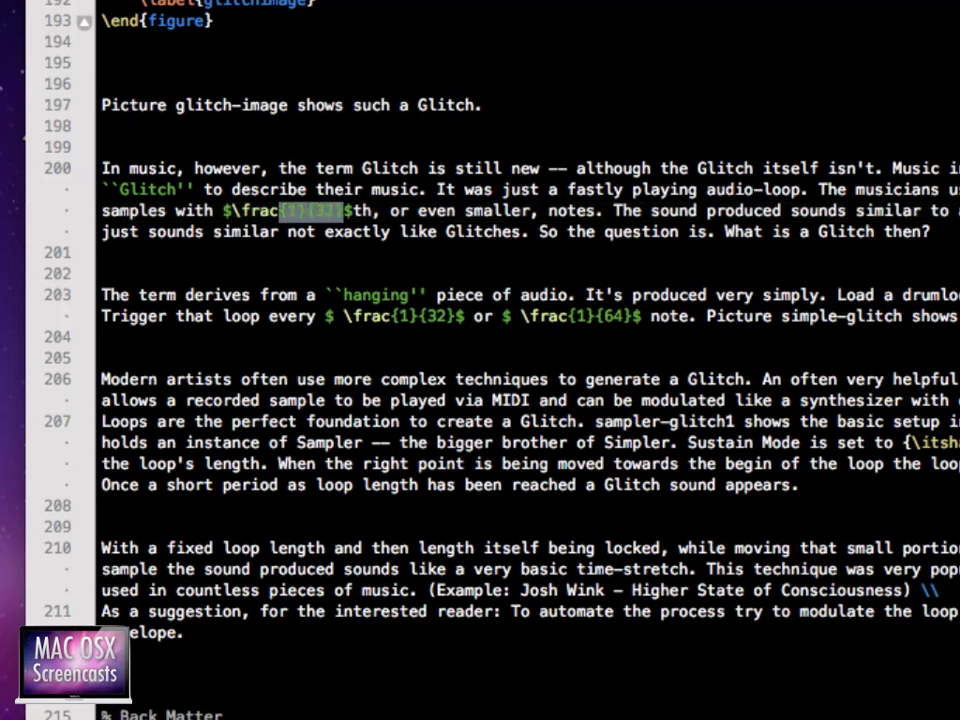
key(Right)
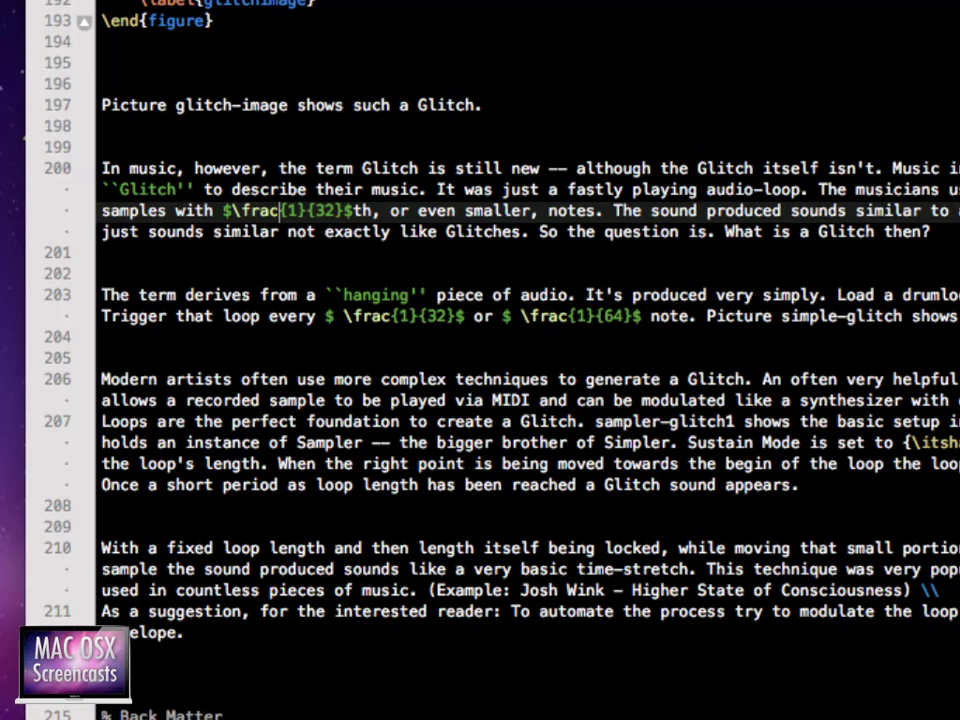
key(super+r)
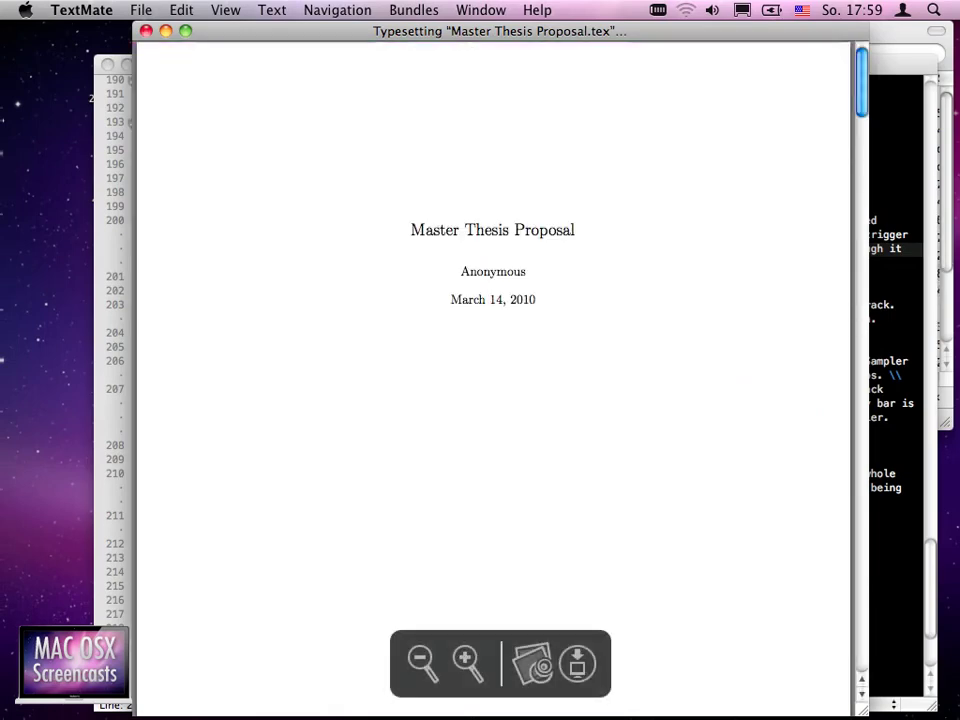
Scroll the new PDF to the glitch page and select the stacked 1/32 and 1/64 fractions.
scroll(493, 380, down, 10)
scroll(582, 484, down, 15)
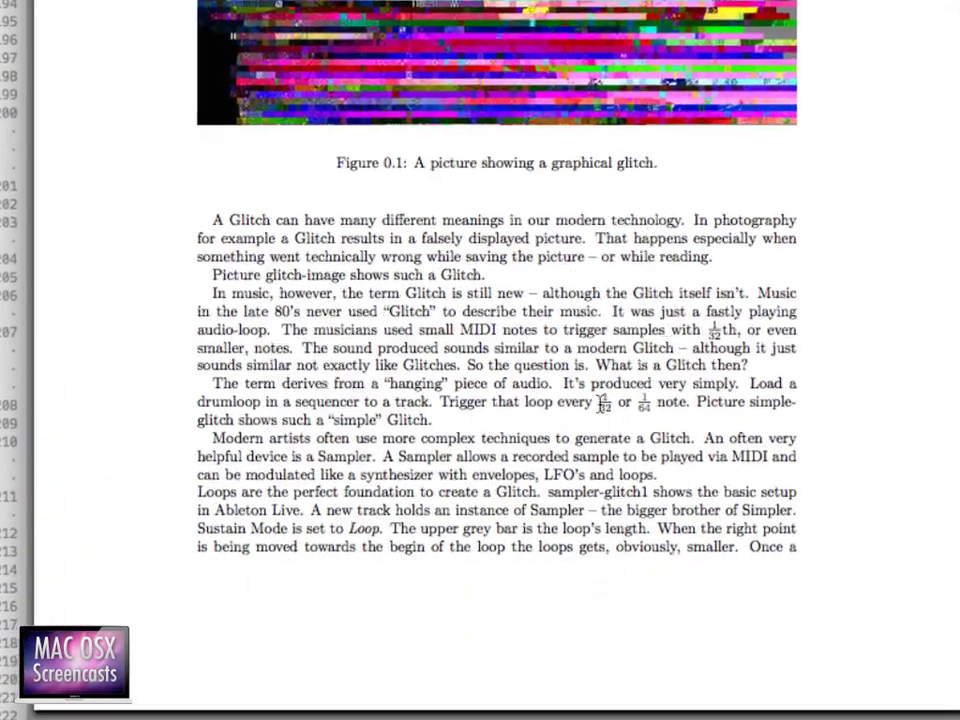
drag(574, 489, 598, 495)
drag(627, 405, 655, 405)
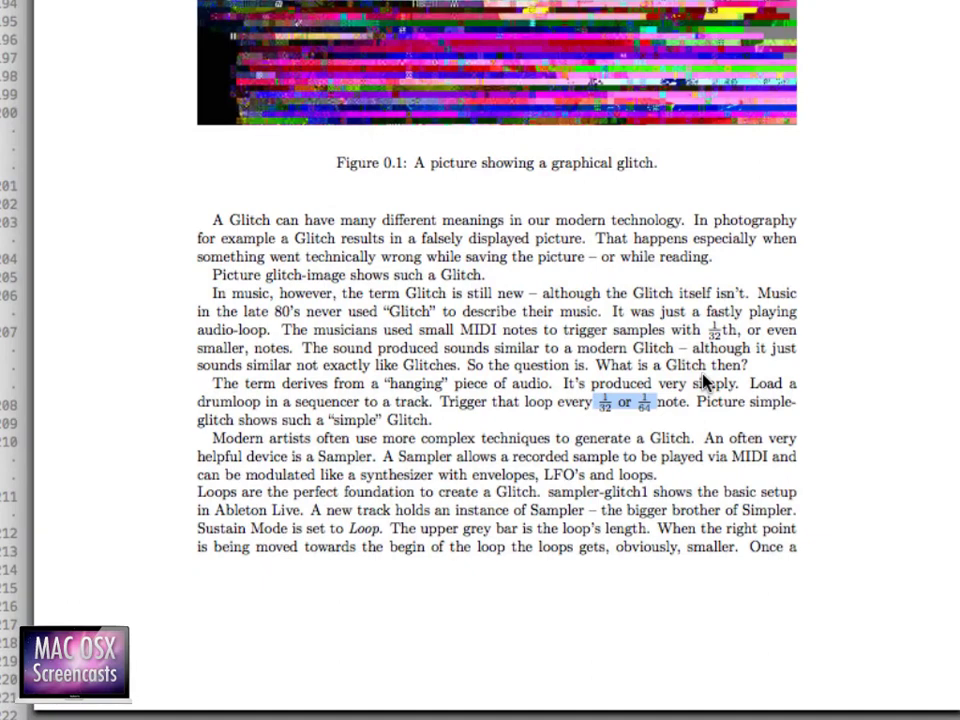
key(super+Tab)
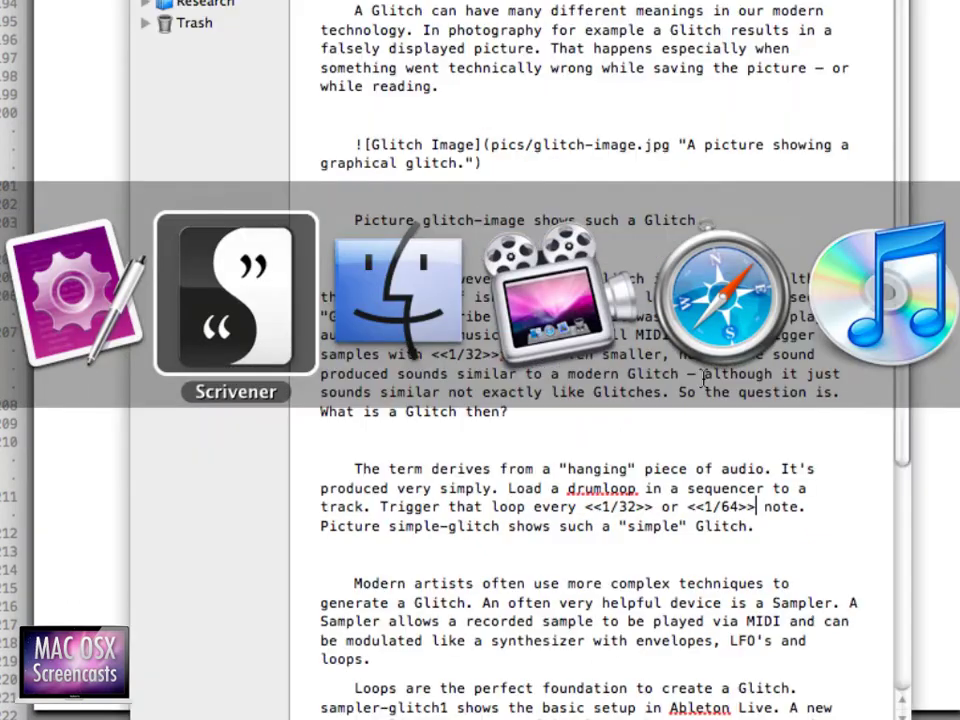